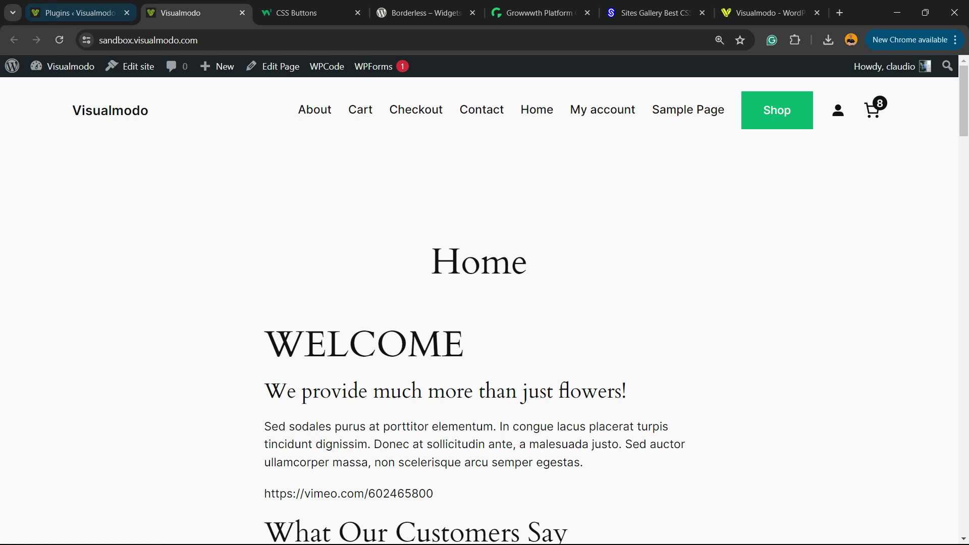
Step: Return to the WordPress admin dashboard and open the theme's site editor
{"action": "left_click", "coordinate": [78, 12]}
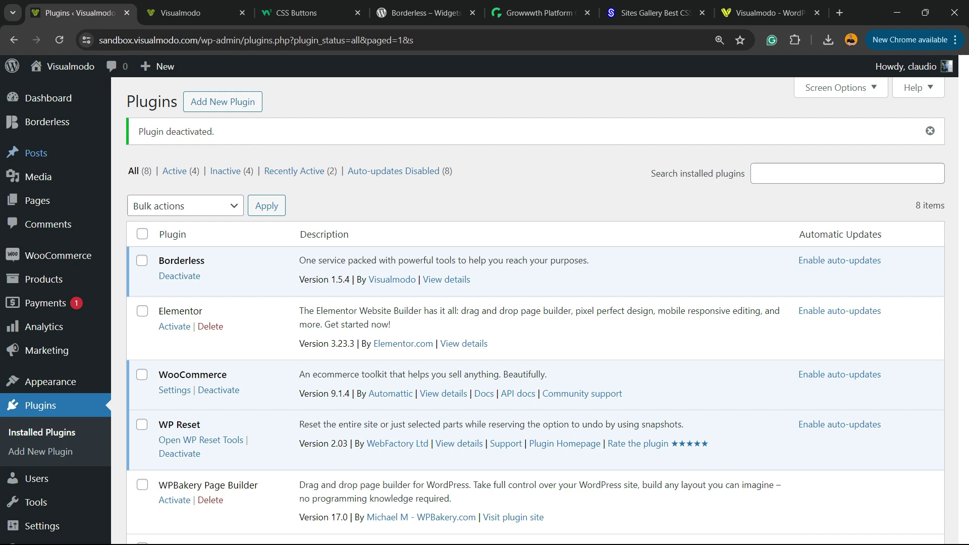
{"action": "left_click", "coordinate": [48, 99]}
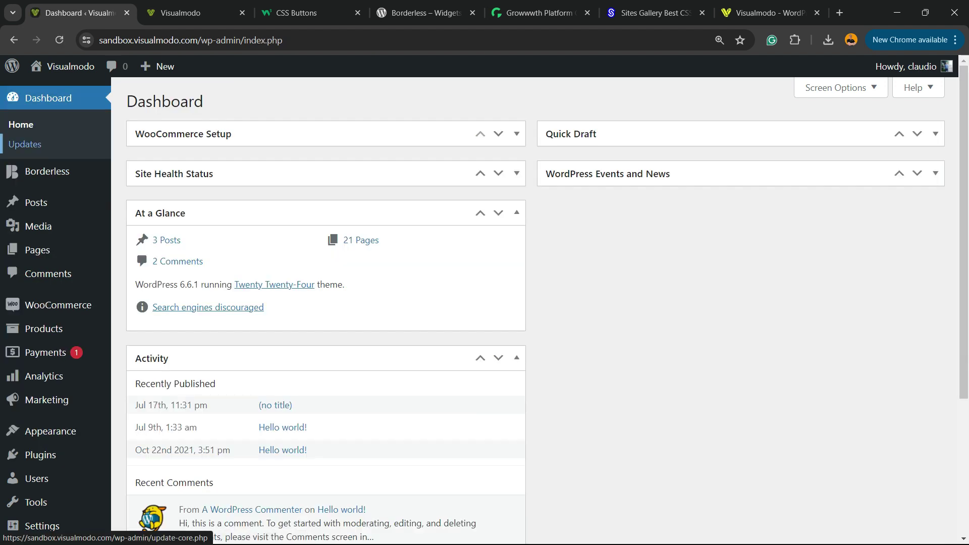
{"action": "scroll", "coordinate": [38, 205], "scroll_direction": "down", "scroll_amount": 2}
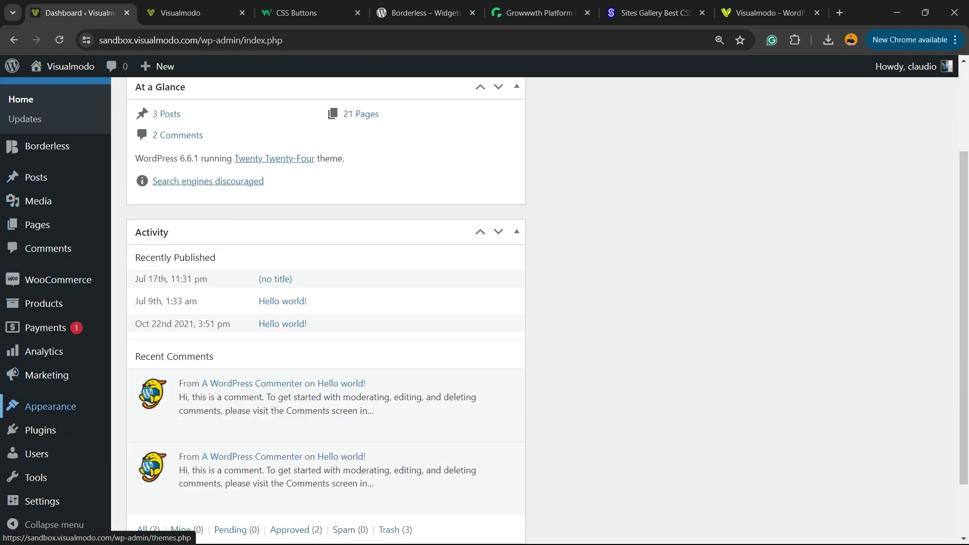
{"action": "mouse_move", "coordinate": [50, 406]}
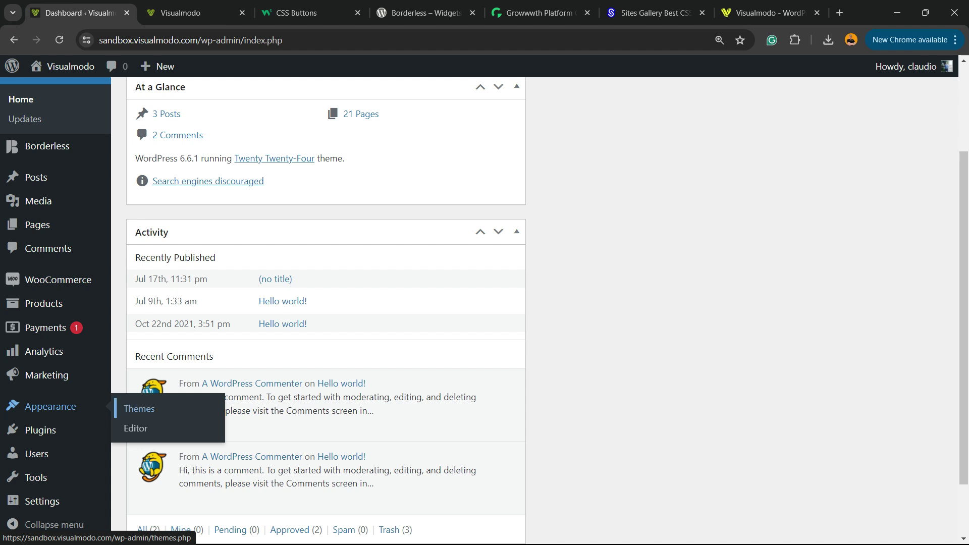
{"action": "left_click", "coordinate": [150, 427]}
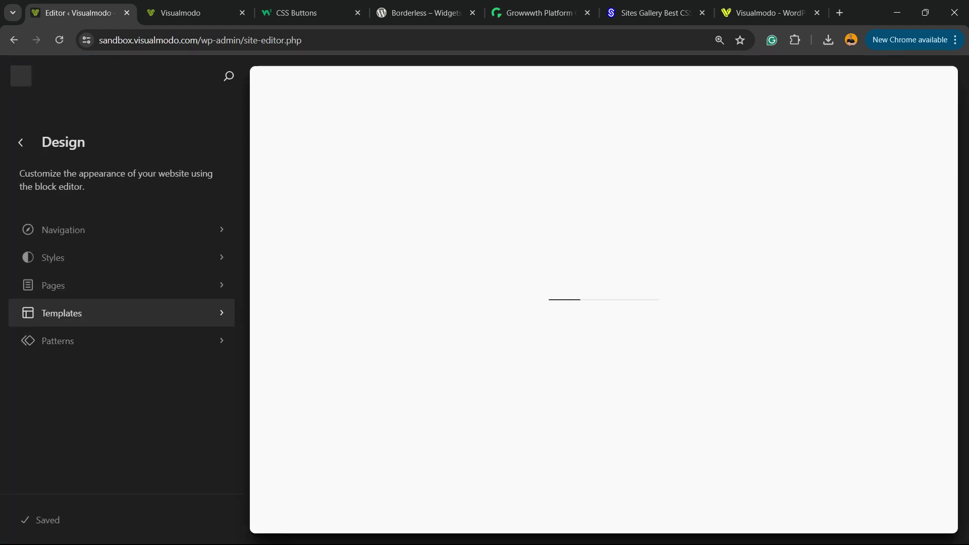
Step: Open the Navigation section of the site editor's design options
{"action": "key", "text": "ctrl+plus"}
{"action": "key", "text": "ctrl+plus"}
{"action": "key", "text": "ctrl+plus"}
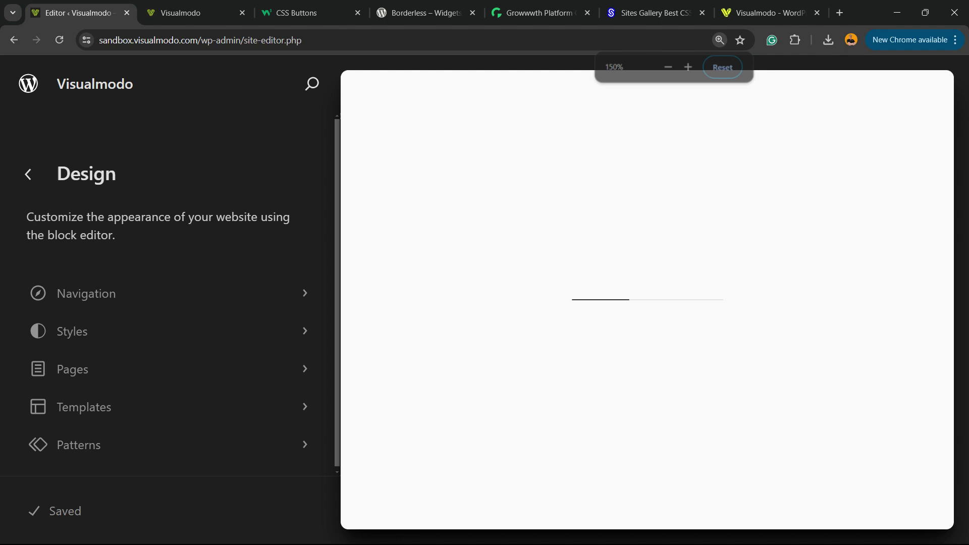
{"action": "left_click", "coordinate": [96, 294]}
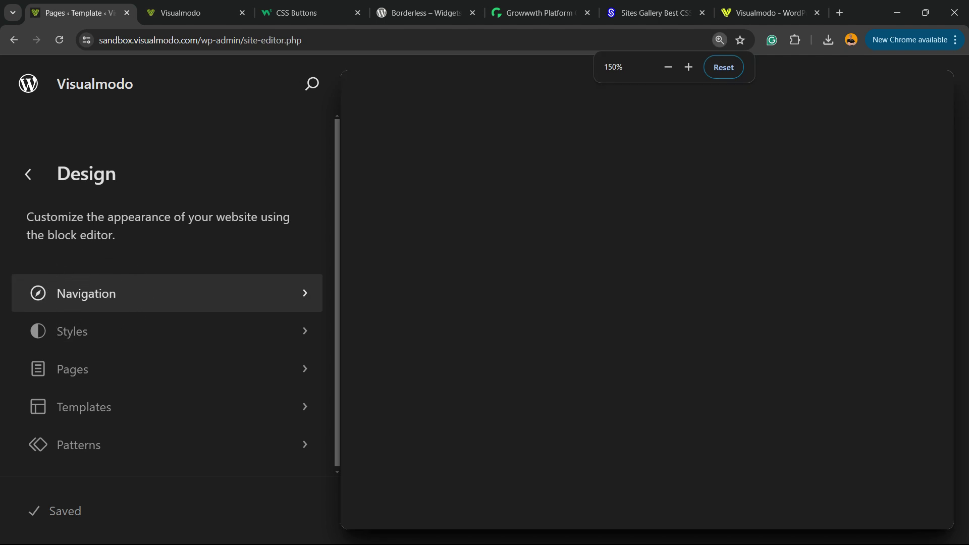
Step: Open the Home page canvas for editing and open its Header template part in the focused editor
{"action": "key", "text": "ctrl+minus"}
{"action": "key", "text": "ctrl+minus"}
{"action": "key", "text": "ctrl+minus"}
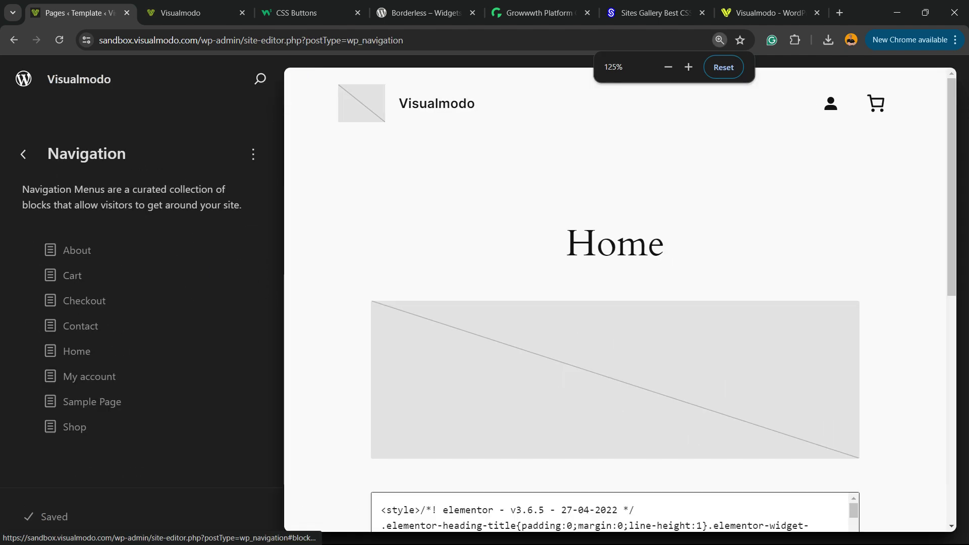
{"action": "key", "text": "ctrl+minus"}
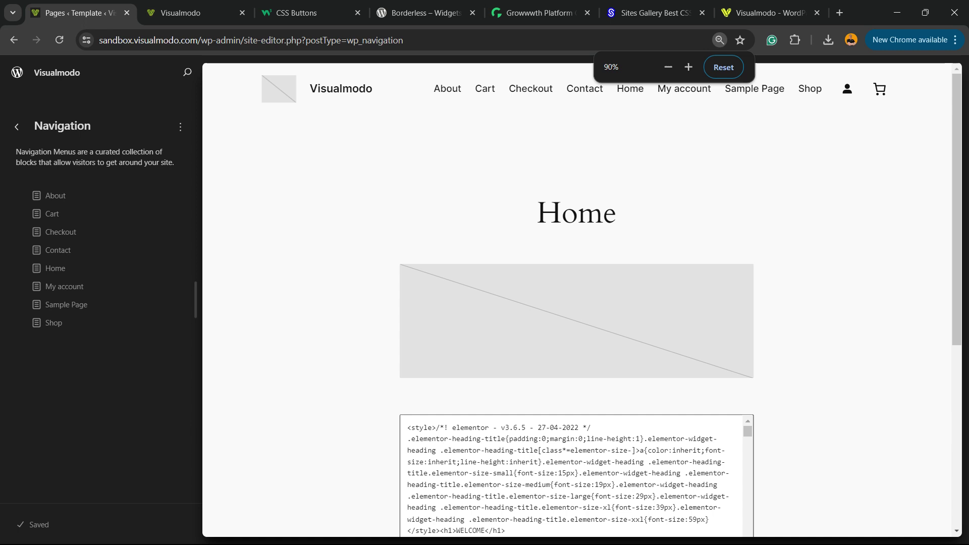
{"action": "left_click", "coordinate": [576, 161]}
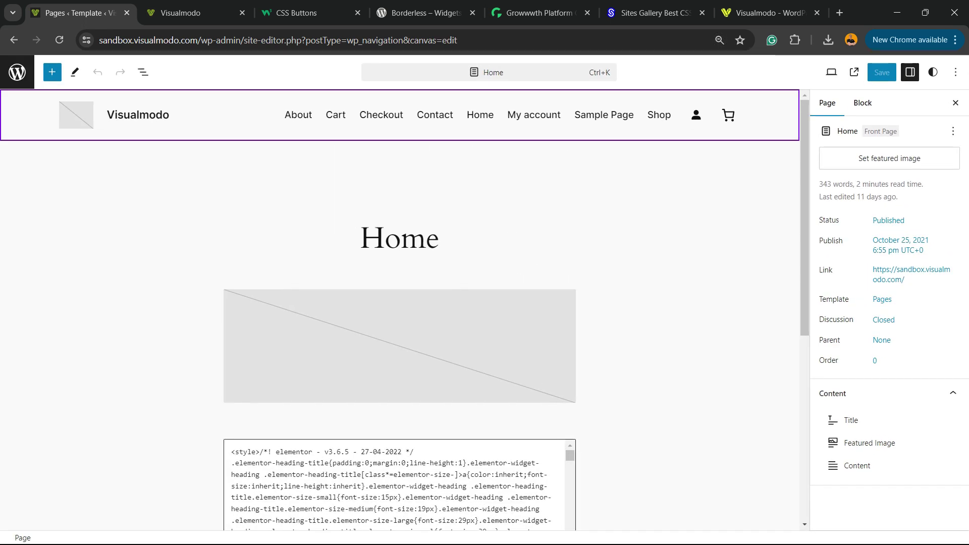
{"action": "left_click", "coordinate": [479, 115]}
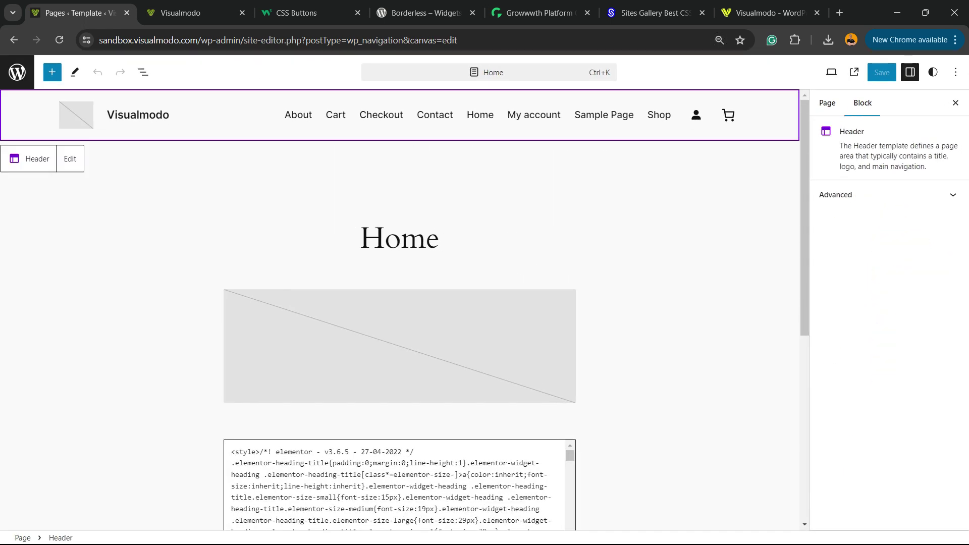
{"action": "key", "text": "ctrl"}
{"action": "key", "text": "ctrl"}
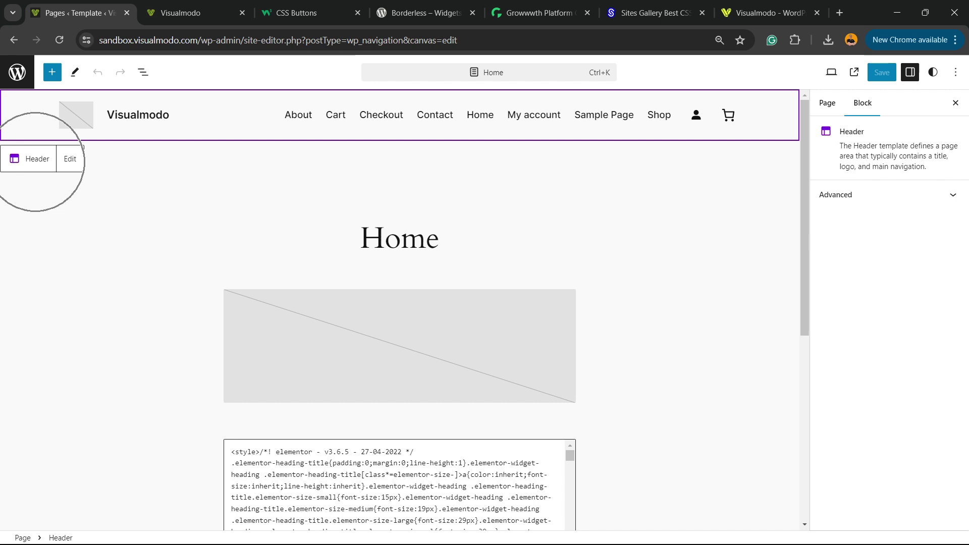
{"action": "left_click", "coordinate": [73, 158]}
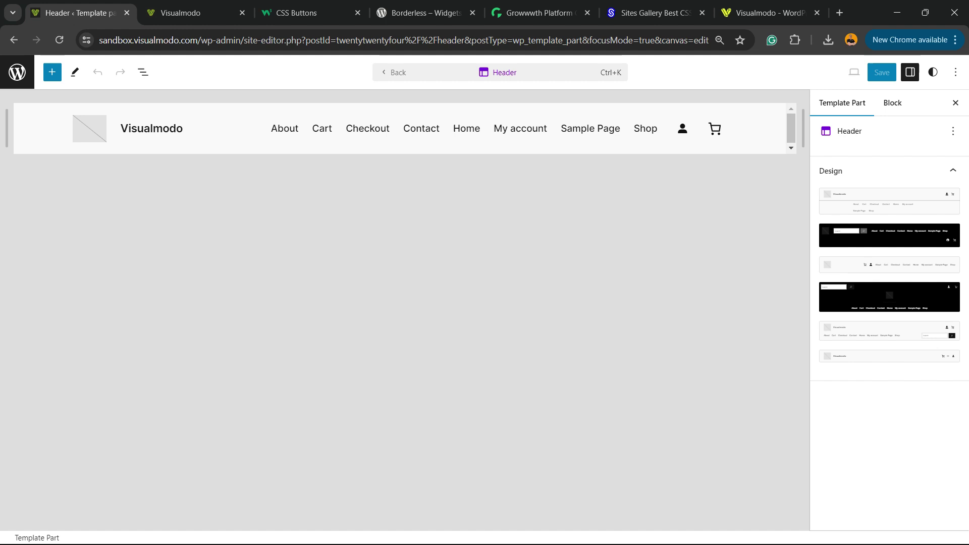
Step: Select the Shop page link in the header navigation and expand its advanced block settings
{"action": "left_click", "coordinate": [645, 128]}
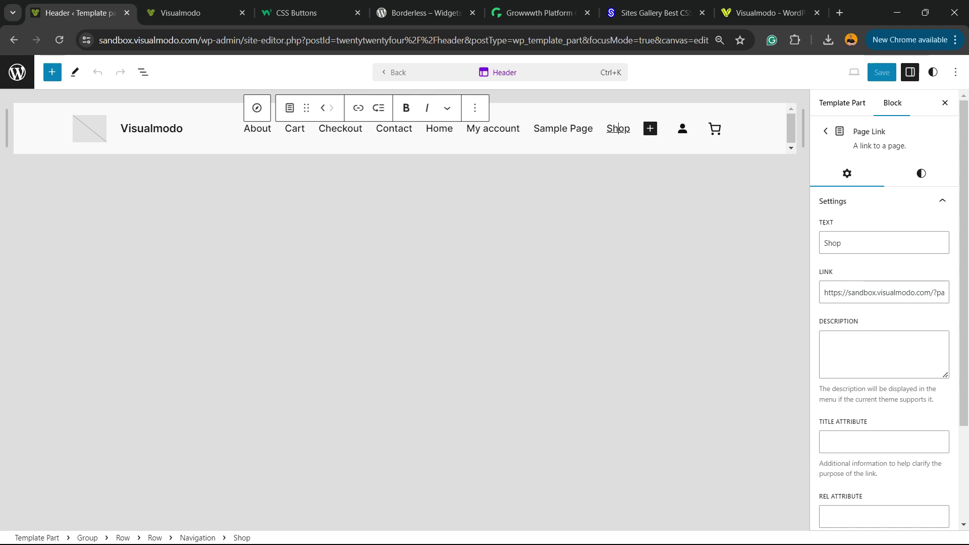
{"action": "key", "text": "ctrl+plus"}
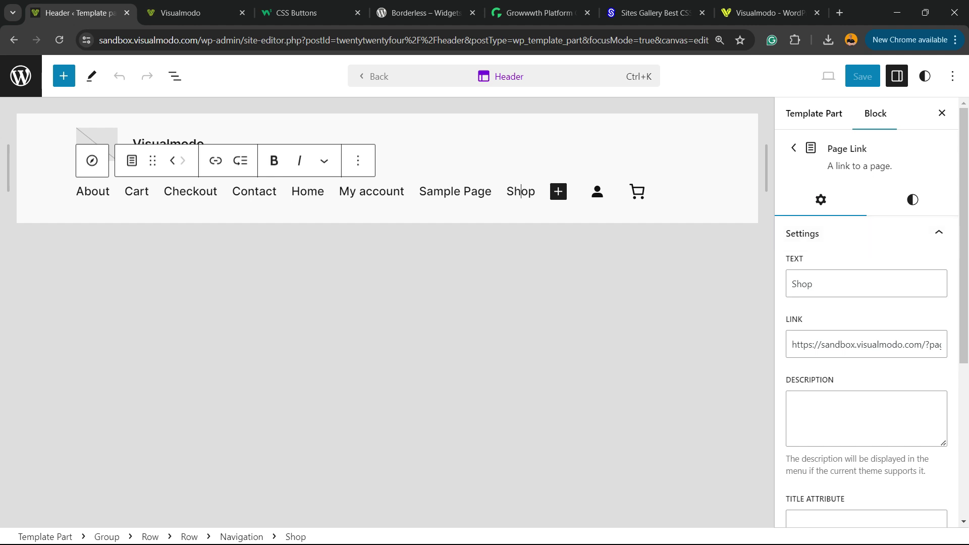
{"action": "scroll", "coordinate": [867, 328], "scroll_direction": "down", "scroll_amount": 5}
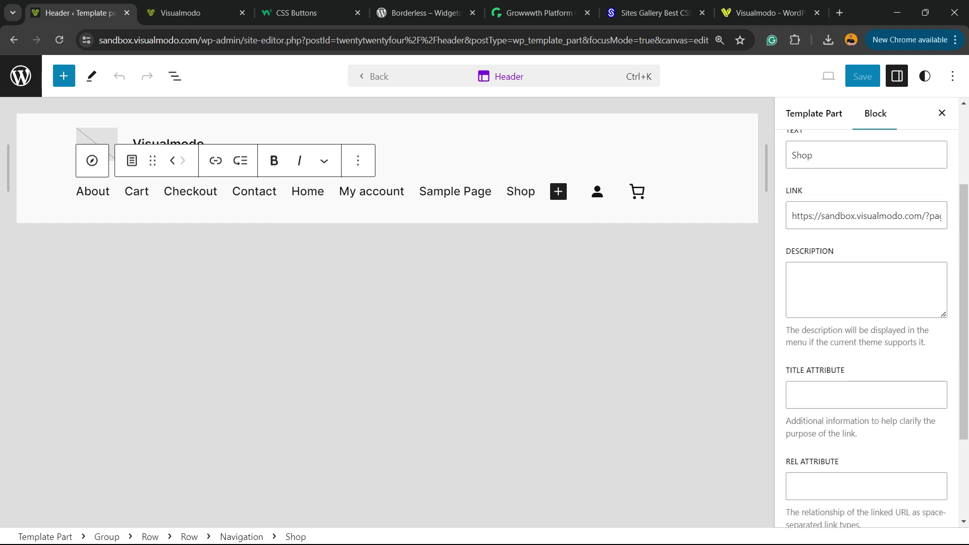
{"action": "scroll", "coordinate": [867, 328], "scroll_direction": "down", "scroll_amount": 1}
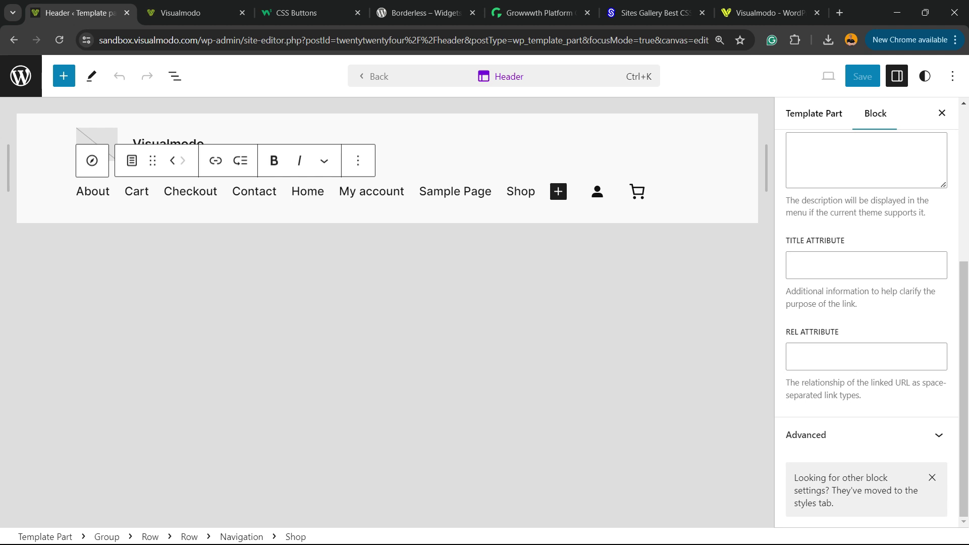
{"action": "left_click", "coordinate": [867, 435]}
{"action": "scroll", "coordinate": [867, 404], "scroll_direction": "down", "scroll_amount": 4}
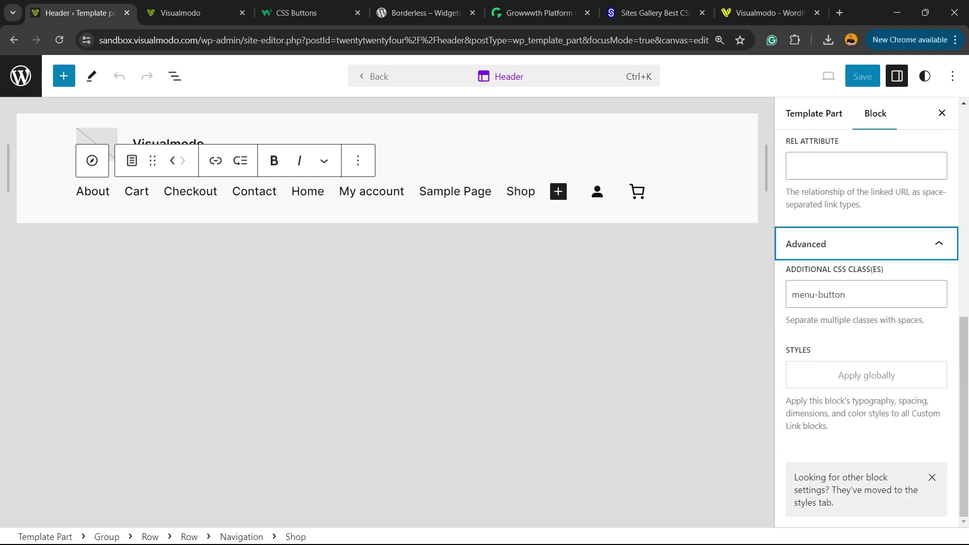
Step: Set the Shop link's additional CSS class to menu-button and save the Navigation change to the site
{"action": "key", "text": "Tab"}
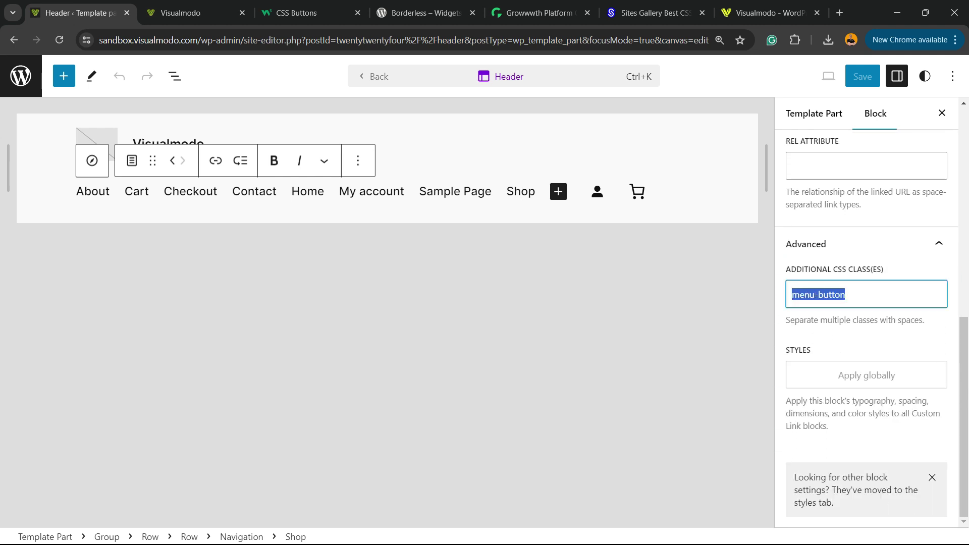
{"action": "left_click", "coordinate": [849, 295]}
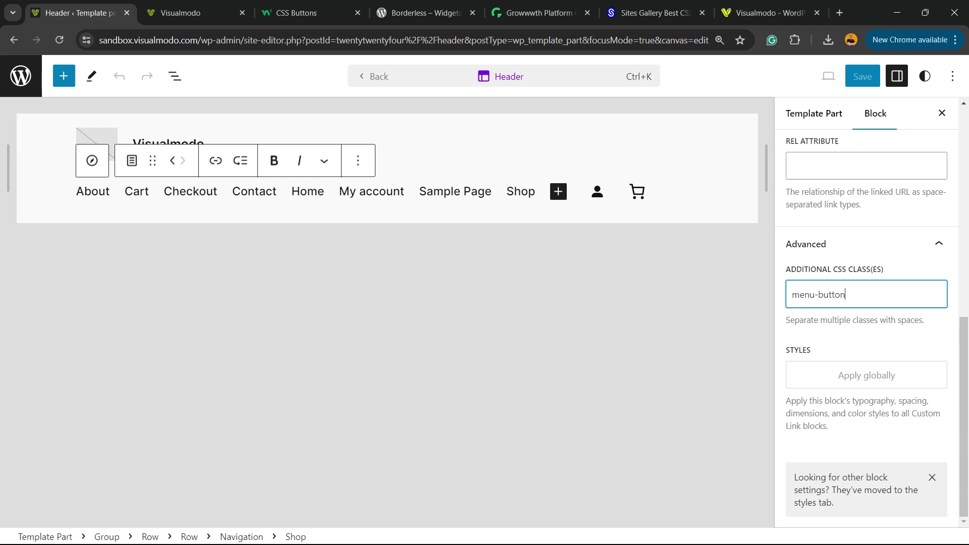
{"action": "key", "text": "ctrl+shift+Left"}
{"action": "key", "text": "ctrl+shift+Left"}
{"action": "left_click_drag", "start_coordinate": [815, 294], "coordinate": [823, 294]}
{"action": "triple_click", "coordinate": [824, 295]}
{"action": "key", "text": "ctrl+shift+Left"}
{"action": "key", "text": "ctrl+shift+Right"}
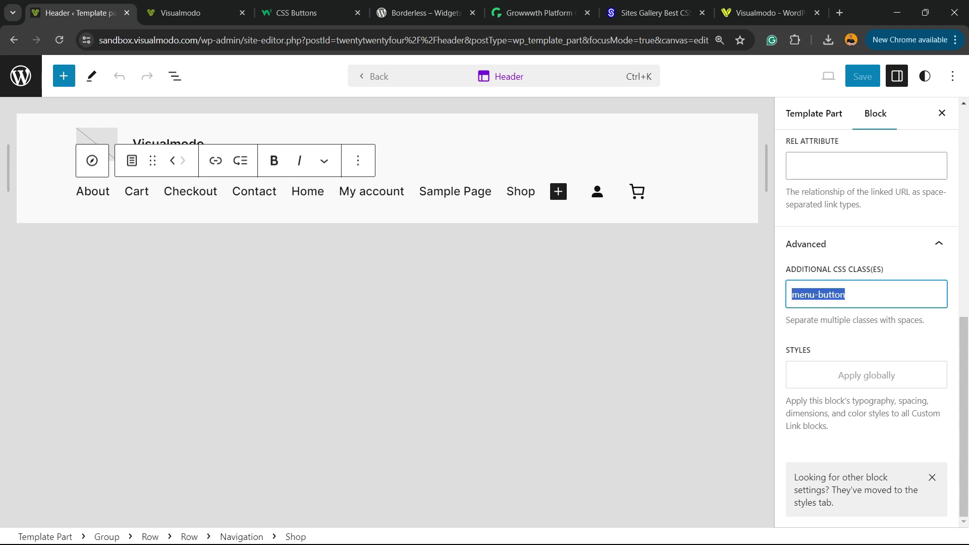
{"action": "triple_click", "coordinate": [813, 295]}
{"action": "key", "text": "Right"}
{"action": "left_click", "coordinate": [862, 76]}
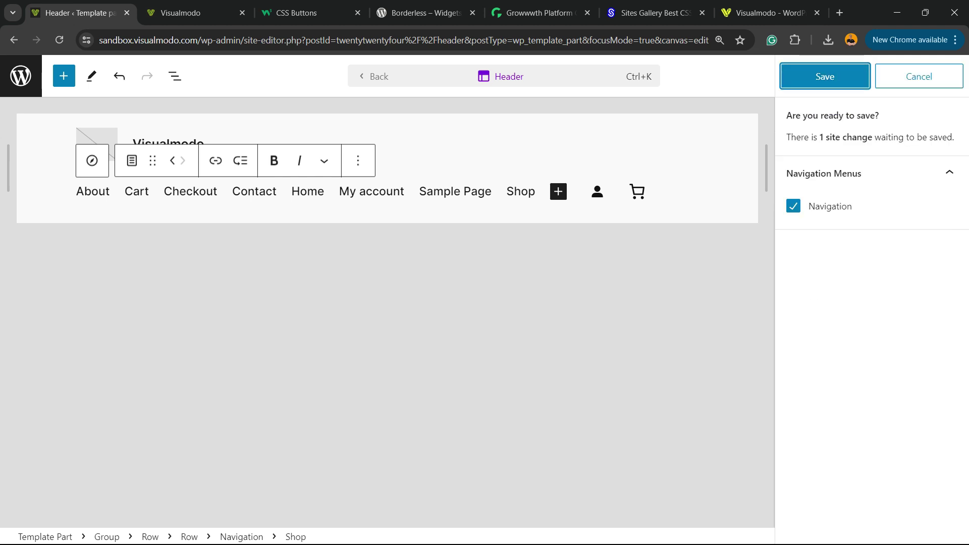
{"action": "left_click", "coordinate": [858, 76]}
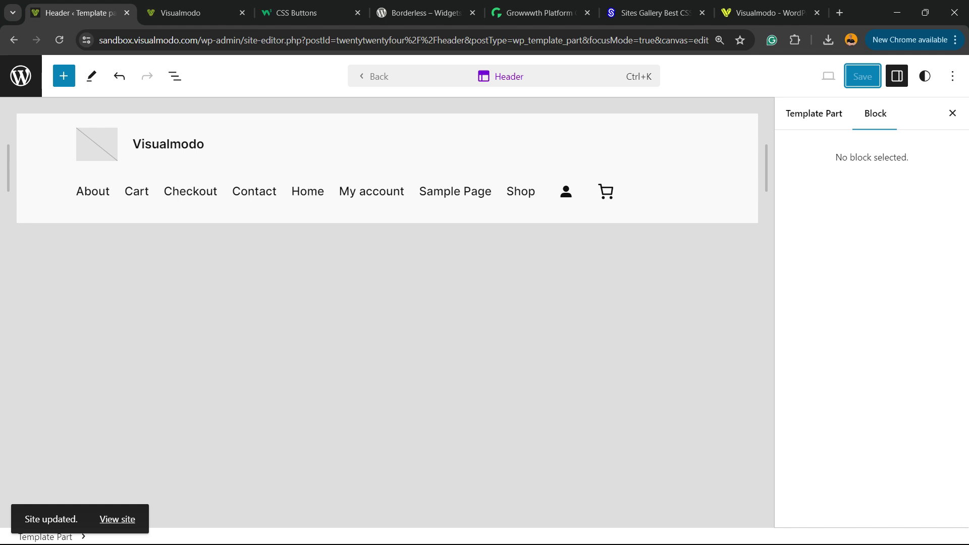
Step: Leave the site editor for the dashboard and open the page for adding new plugins
{"action": "left_click", "coordinate": [14, 40]}
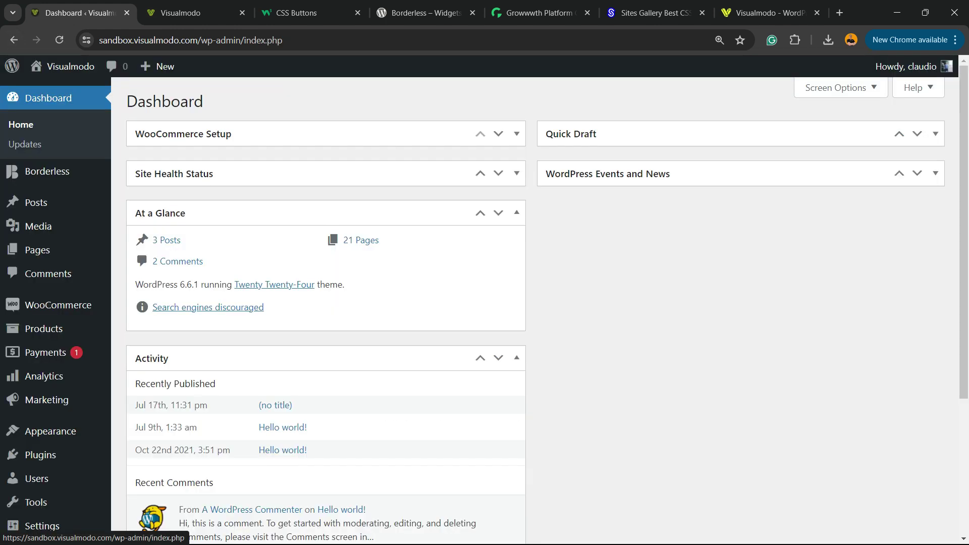
{"action": "mouse_move", "coordinate": [36, 226]}
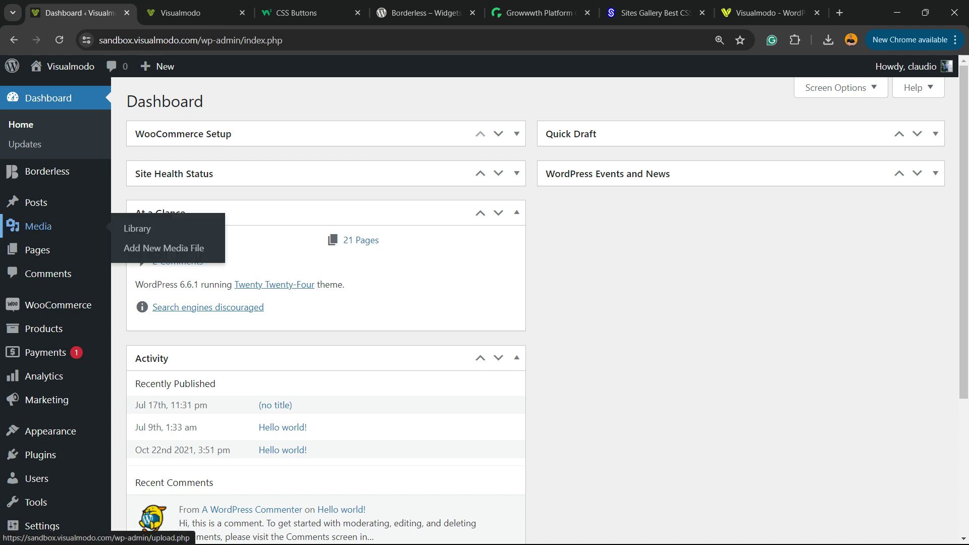
{"action": "mouse_move", "coordinate": [47, 172]}
{"action": "scroll", "coordinate": [46, 174], "scroll_direction": "down", "scroll_amount": 2}
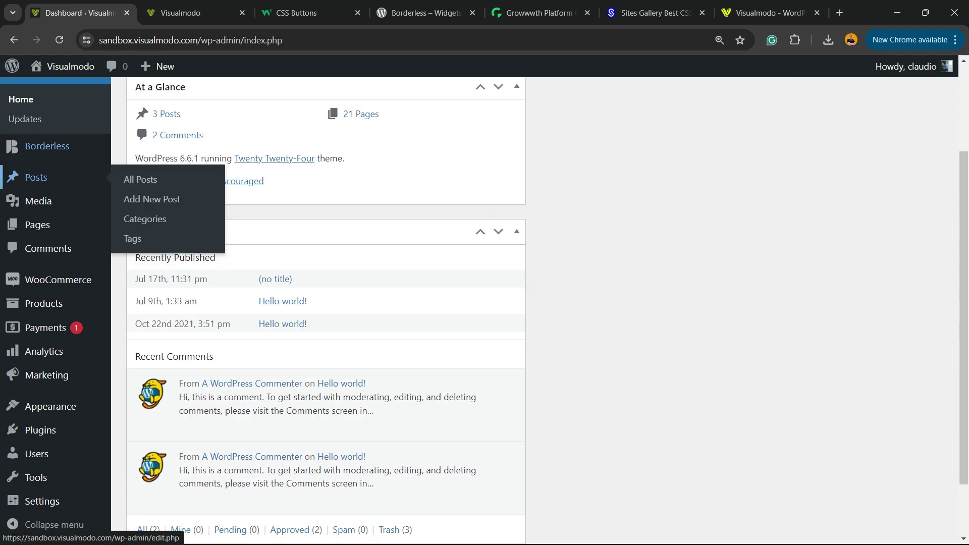
{"action": "mouse_move", "coordinate": [40, 431]}
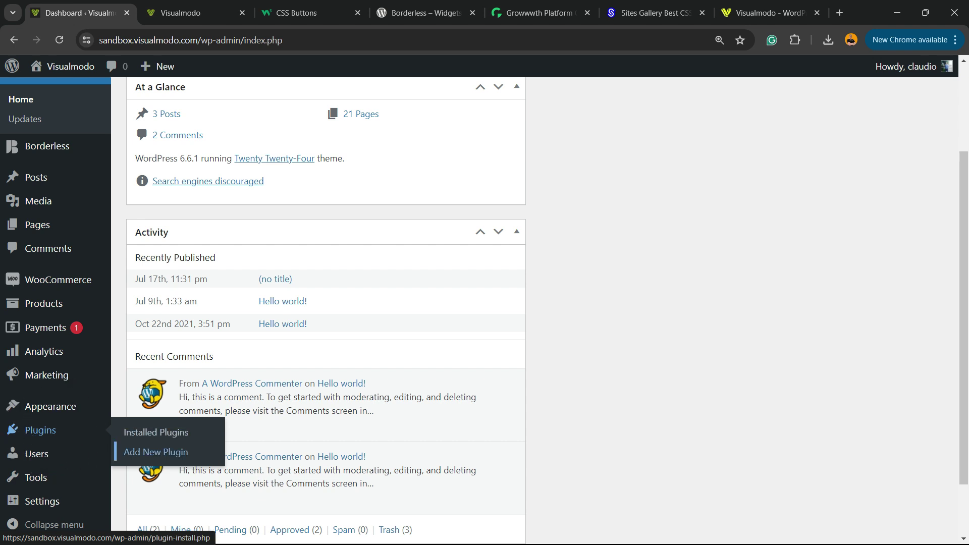
{"action": "left_click", "coordinate": [155, 452]}
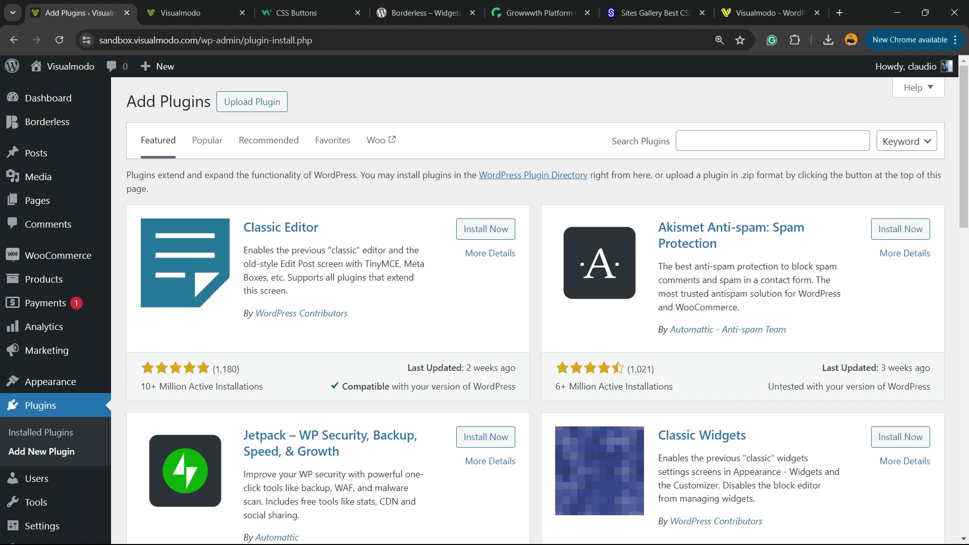
Step: Search the plugin directory for "wpcode" and activate the WPCode – Insert Headers and Footers plugin
{"action": "left_click", "coordinate": [694, 141]}
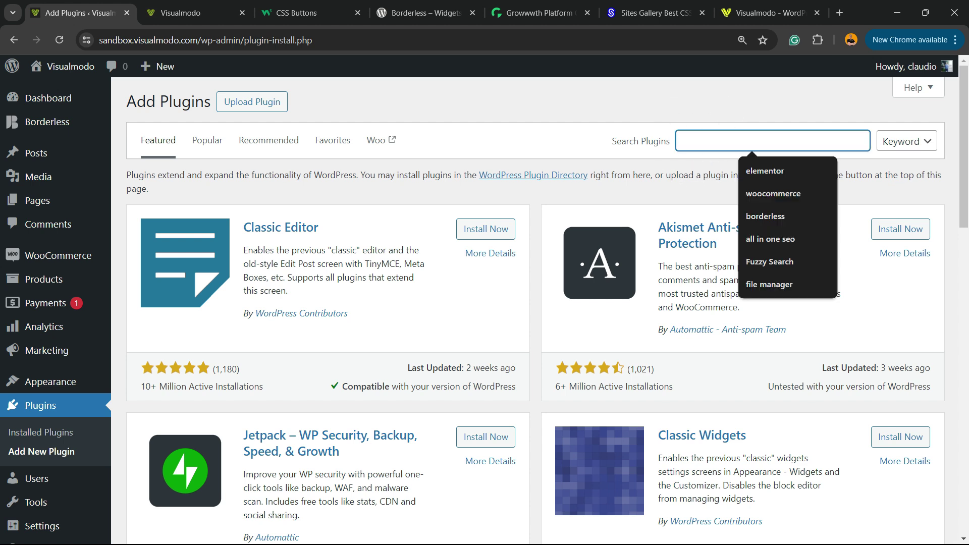
{"action": "type", "text": "wpcode"}
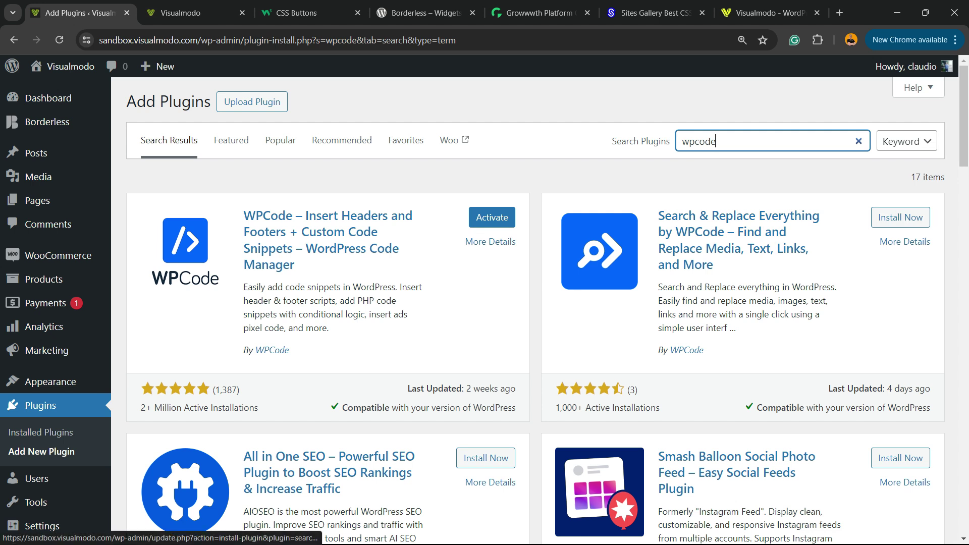
{"action": "left_click_drag", "start_coordinate": [937, 217], "coordinate": [850, 217]}
{"action": "left_click", "coordinate": [848, 218]}
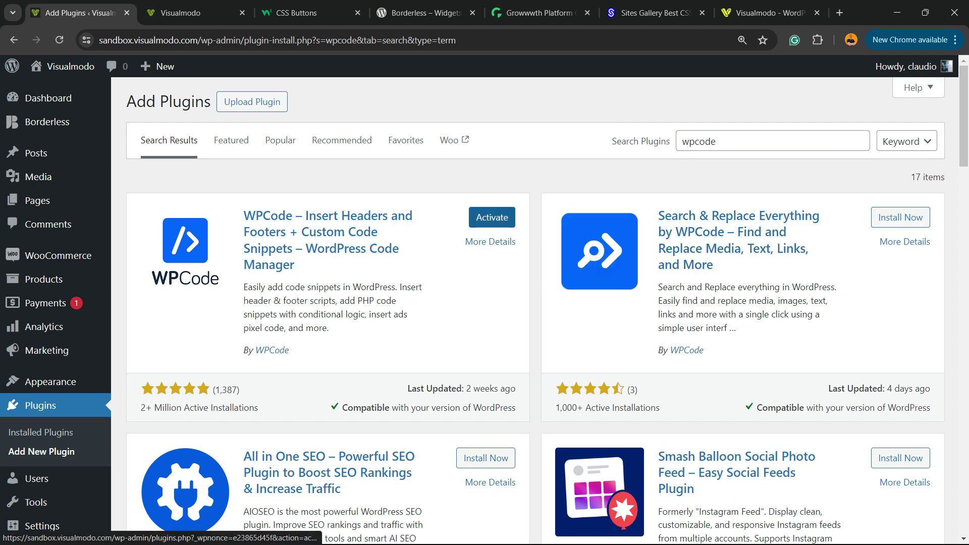
{"action": "left_click", "coordinate": [482, 216]}
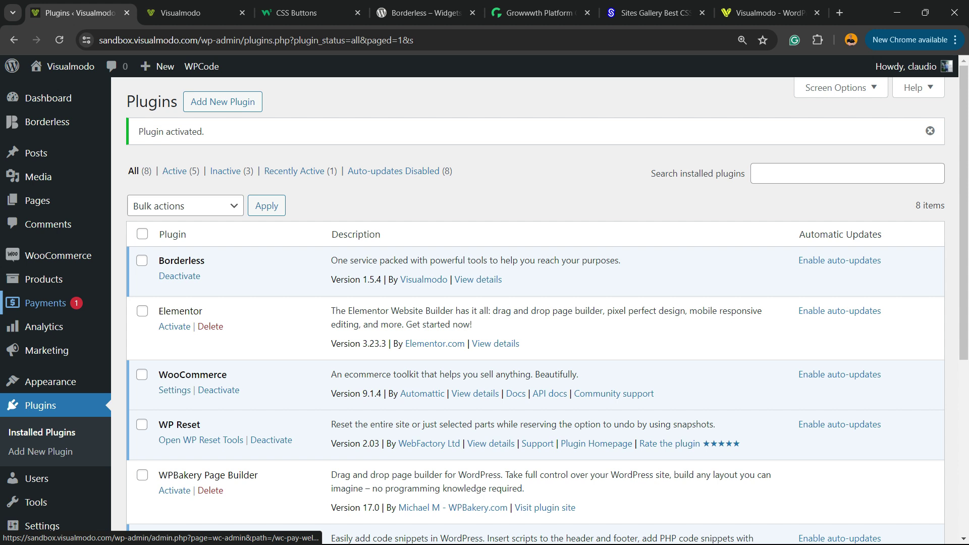
Step: Open WPCode's snippet list and start a new custom code snippet
{"action": "scroll", "coordinate": [61, 303], "scroll_direction": "down", "scroll_amount": 5}
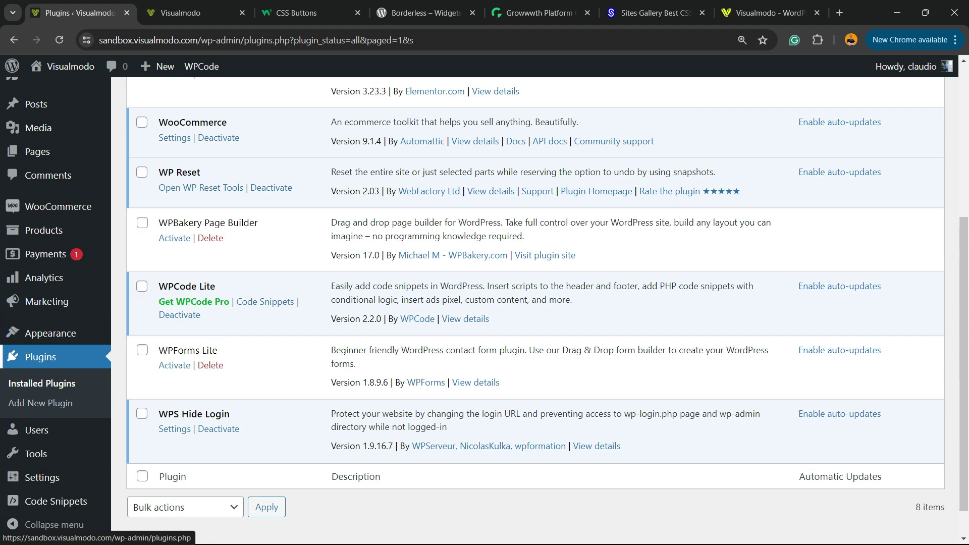
{"action": "mouse_move", "coordinate": [46, 478]}
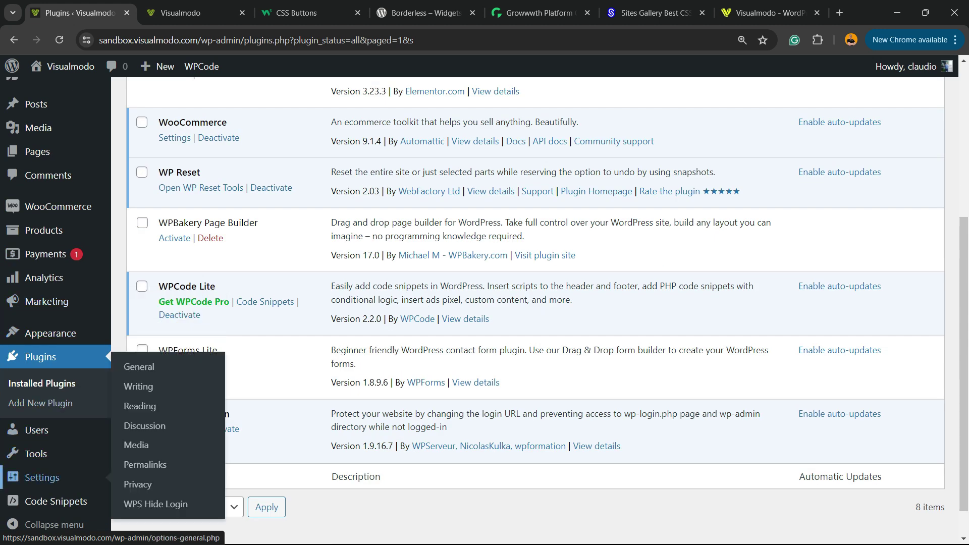
{"action": "mouse_move", "coordinate": [56, 502]}
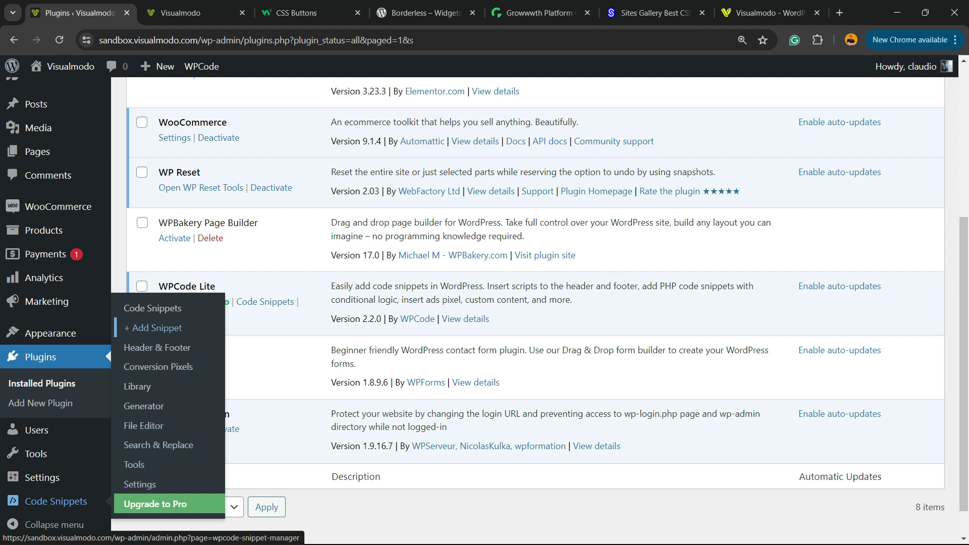
{"action": "left_click", "coordinate": [152, 308]}
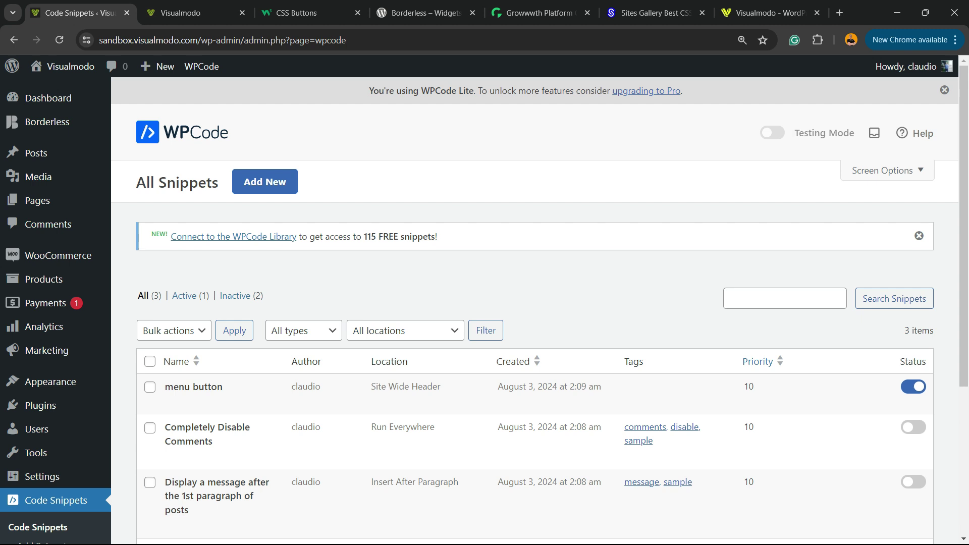
{"action": "left_click", "coordinate": [264, 181]}
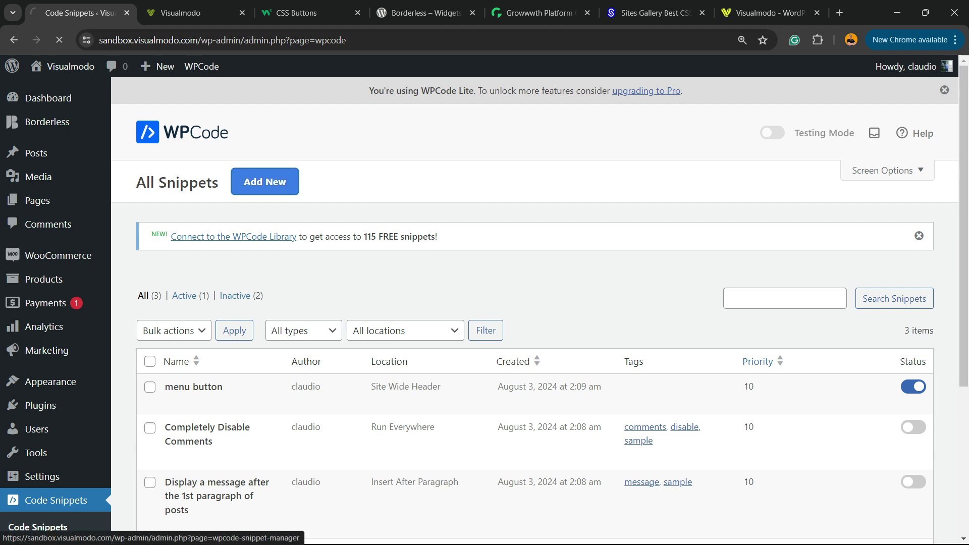
{"action": "mouse_move", "coordinate": [466, 404]}
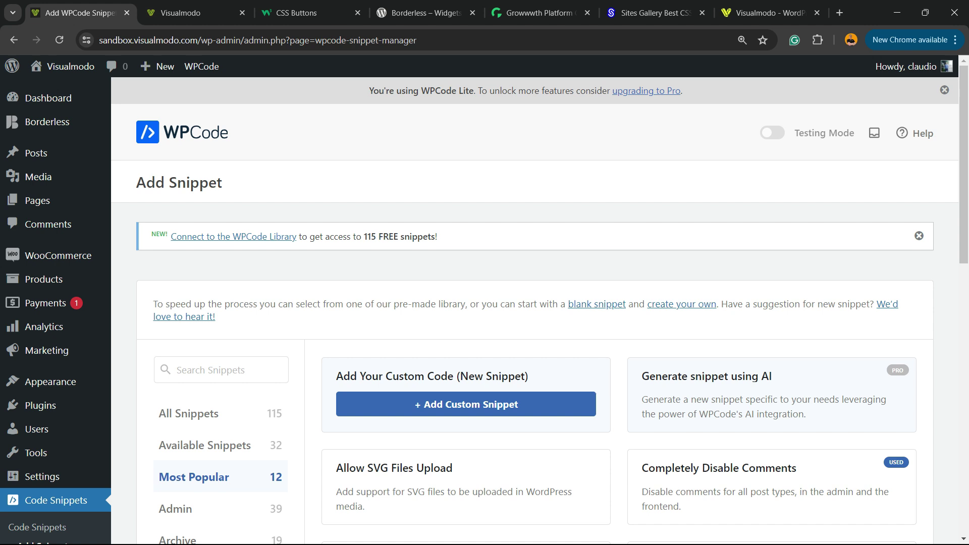
{"action": "triple_click", "coordinate": [406, 377]}
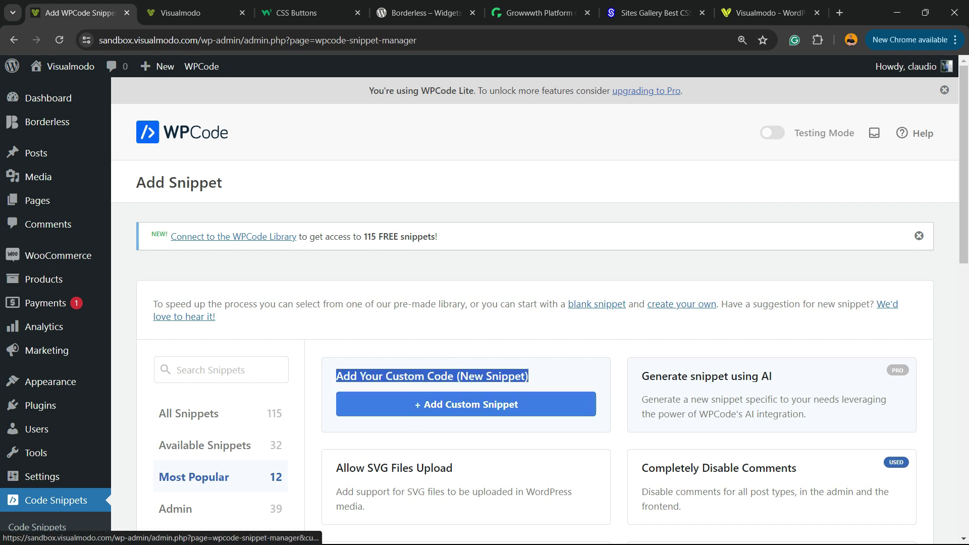
{"action": "left_click", "coordinate": [420, 405]}
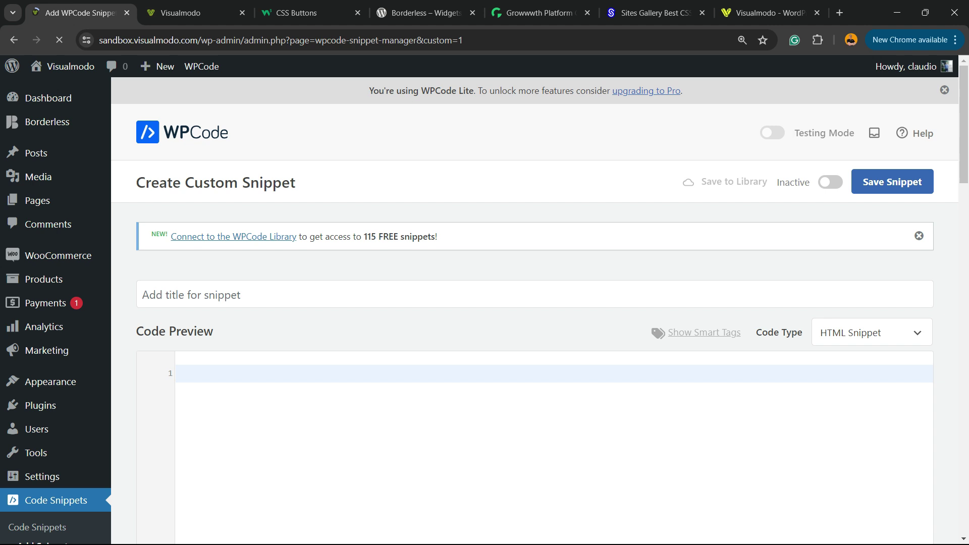
Step: Title the new custom snippet "menu"
{"action": "left_click", "coordinate": [241, 294]}
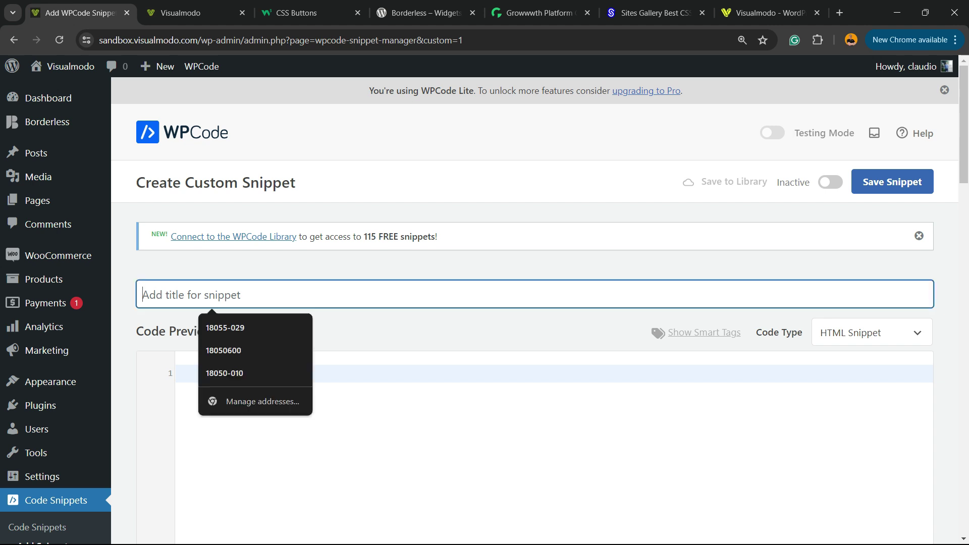
{"action": "type", "text": "m"}
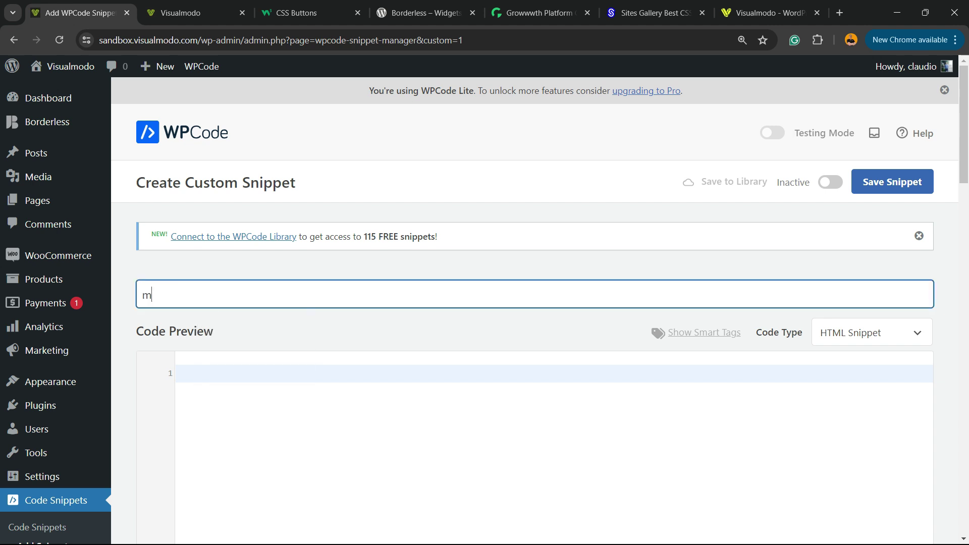
{"action": "type", "text": "wby"}
{"action": "key", "text": "BackSpace"}
{"action": "key", "text": "BackSpace"}
{"action": "key", "text": "BackSpace"}
{"action": "type", "text": "enu"}
{"action": "scroll", "coordinate": [535, 303], "scroll_direction": "down", "scroll_amount": 3}
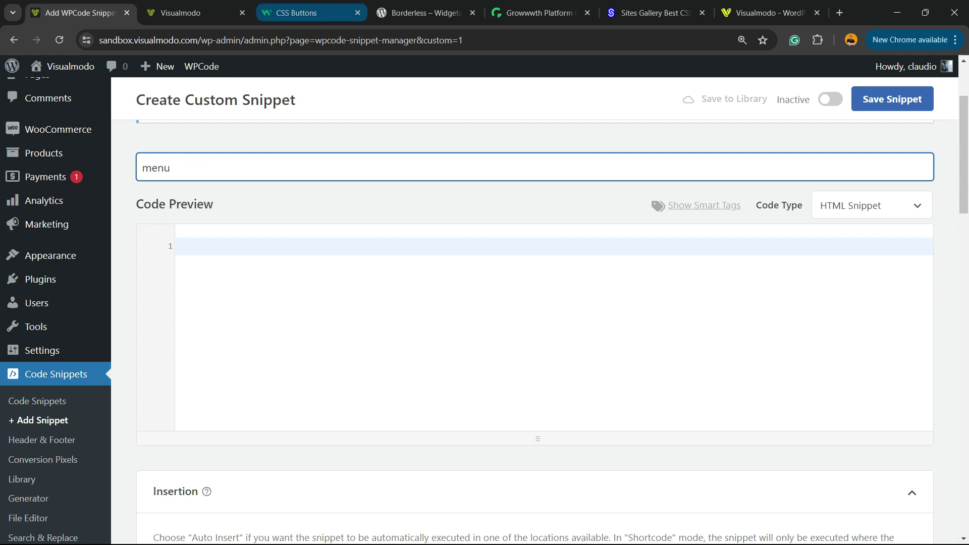
Step: Copy the entire .button rule from the basic styling example on the W3Schools CSS Buttons page and return to the snippet editor
{"action": "left_click", "coordinate": [308, 12]}
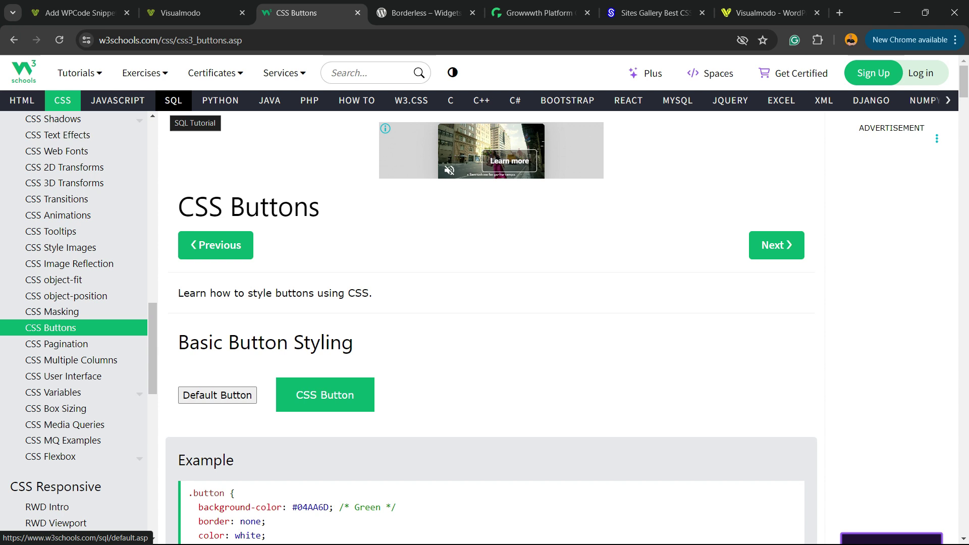
{"action": "double_click", "coordinate": [274, 205]}
{"action": "triple_click", "coordinate": [274, 206]}
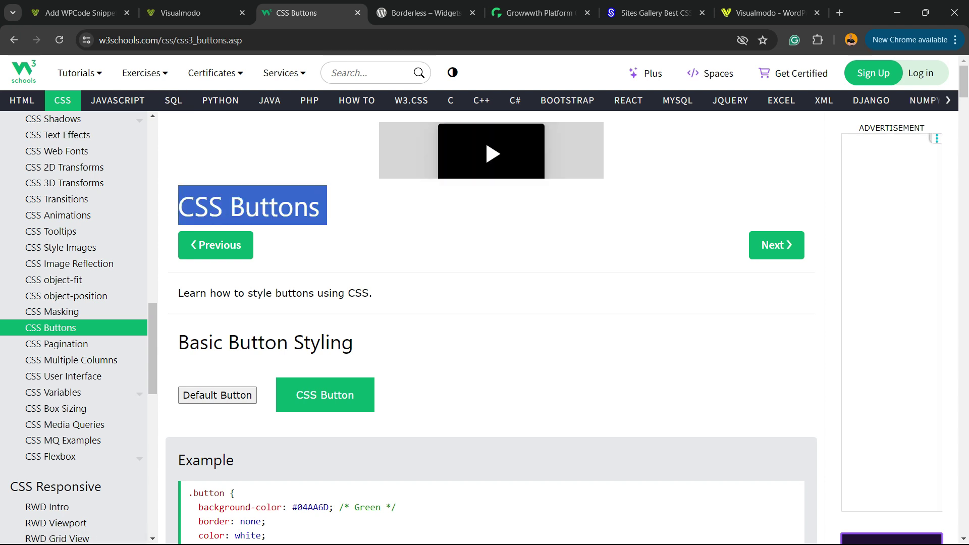
{"action": "scroll", "coordinate": [491, 328], "scroll_direction": "down", "scroll_amount": 5}
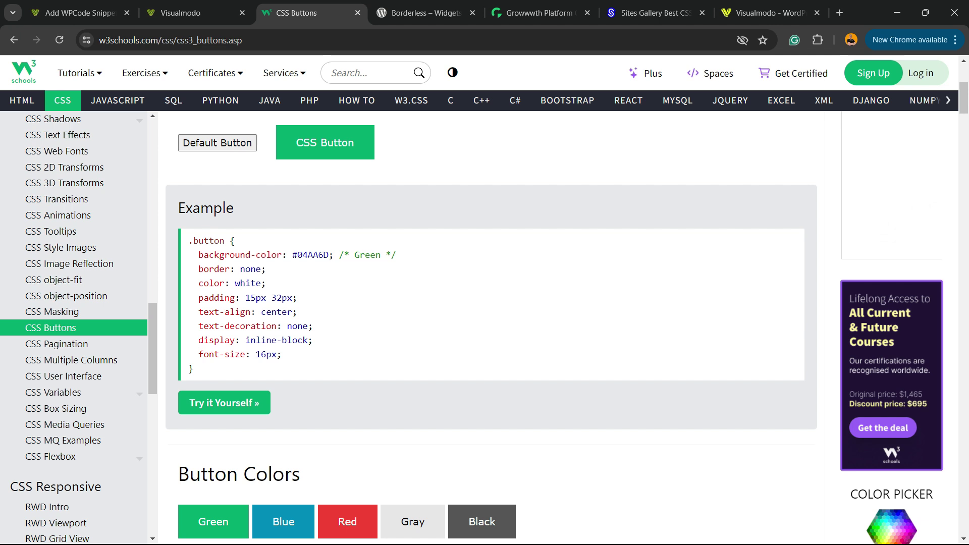
{"action": "left_click_drag", "start_coordinate": [195, 369], "coordinate": [188, 241]}
{"action": "key", "text": "ctrl+c"}
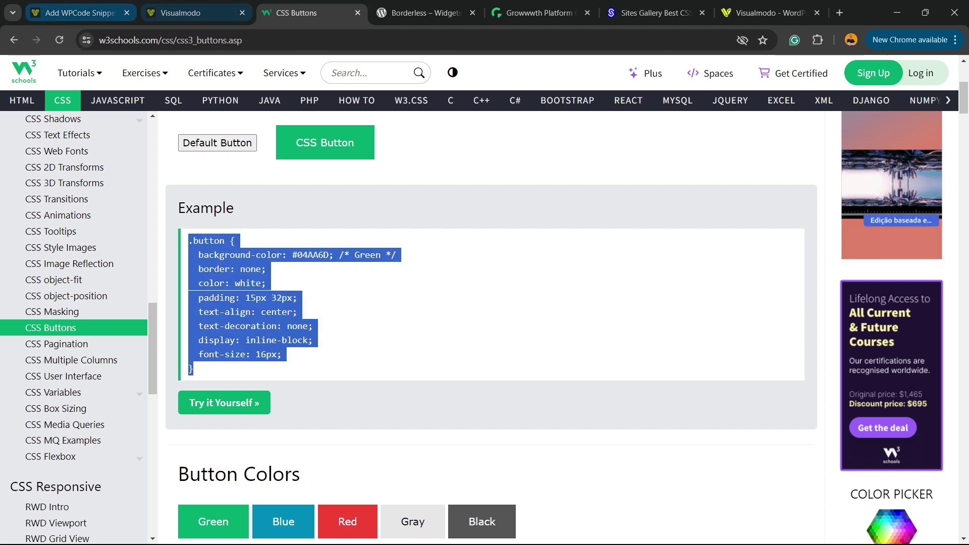
{"action": "left_click", "coordinate": [79, 13]}
{"action": "key", "text": "ctrl+v"}
{"action": "left_click", "coordinate": [284, 243]}
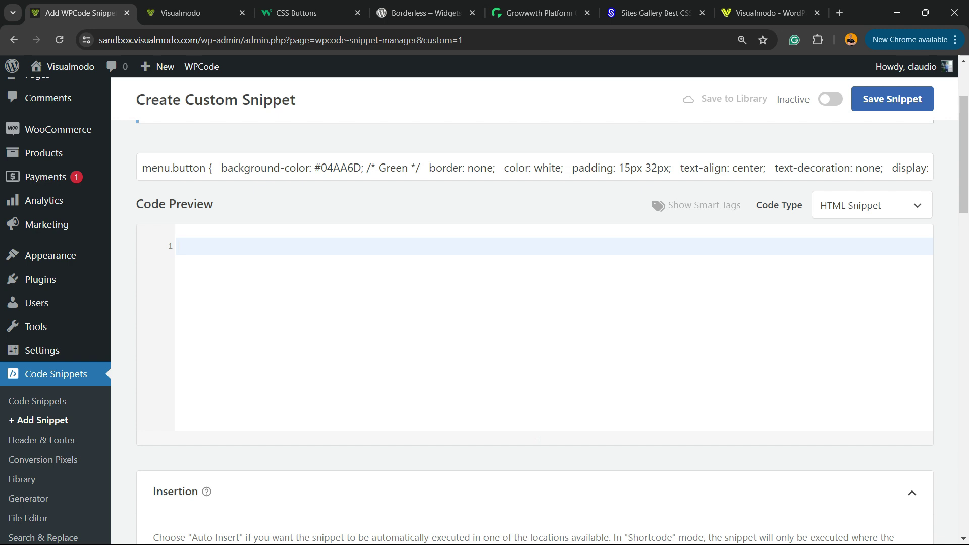
{"action": "left_click", "coordinate": [535, 168]}
{"action": "key", "text": "ctrl+z"}
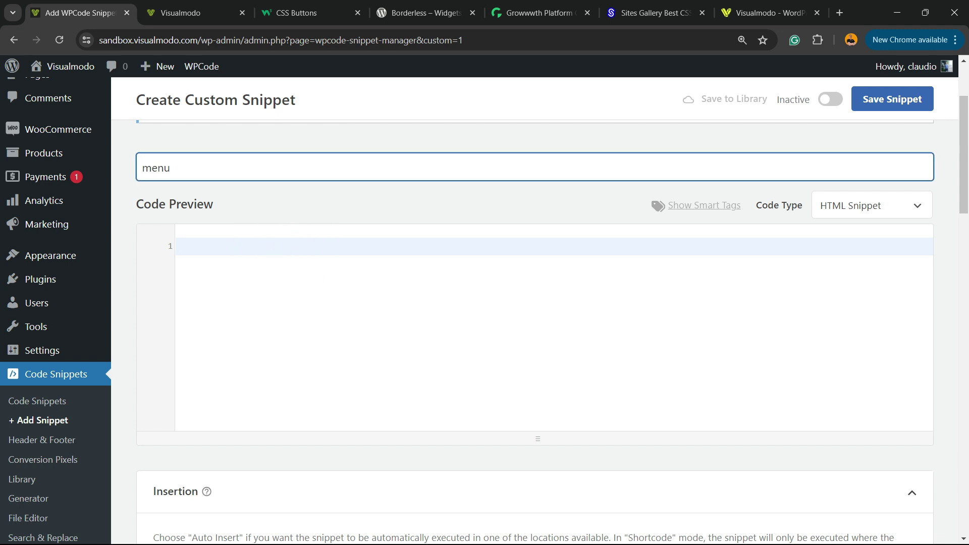
Step: Paste the copied CSS rule into the snippet's code and rename its selector to .menu-button
{"action": "left_click", "coordinate": [284, 246]}
{"action": "key", "text": "ctrl+v"}
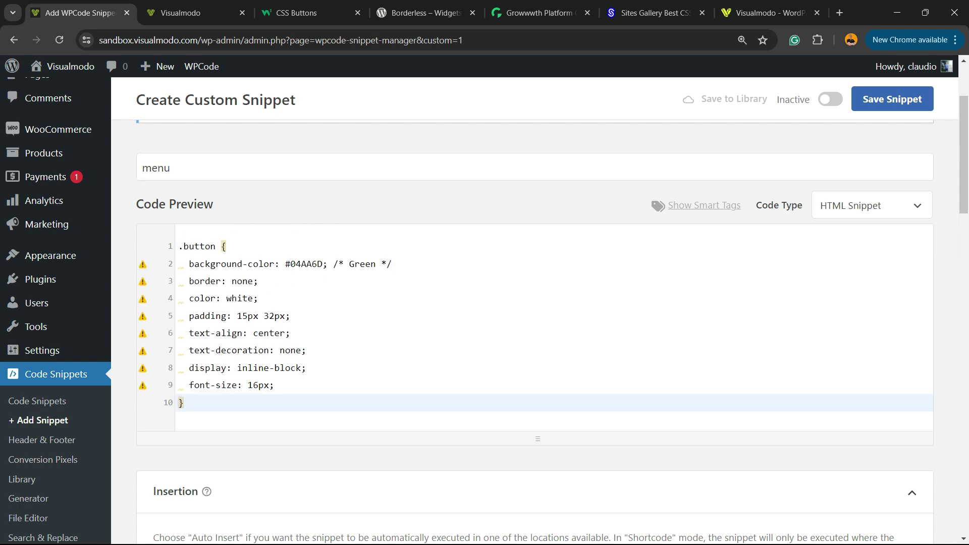
{"action": "left_click", "coordinate": [211, 246]}
{"action": "double_click", "coordinate": [211, 247]}
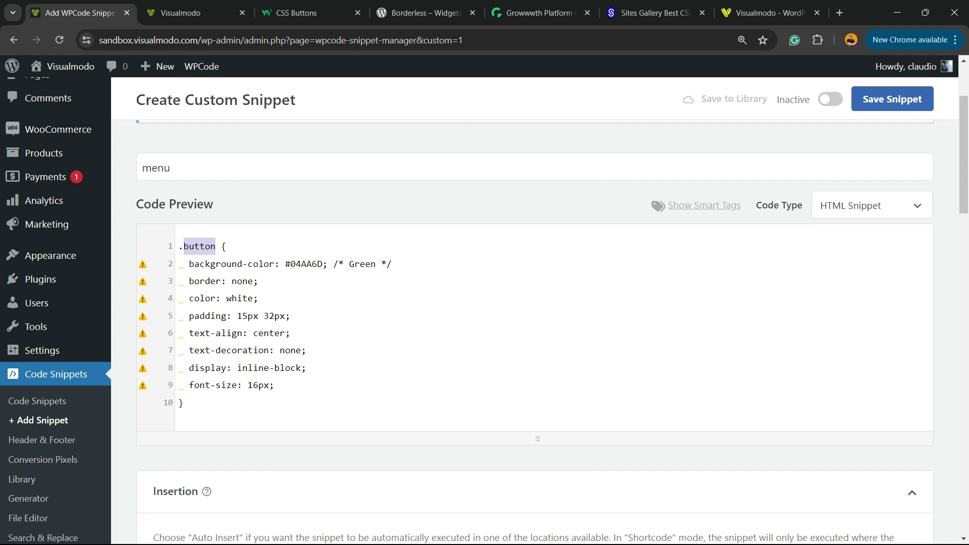
{"action": "left_click", "coordinate": [184, 246]}
{"action": "type", "text": "me"}
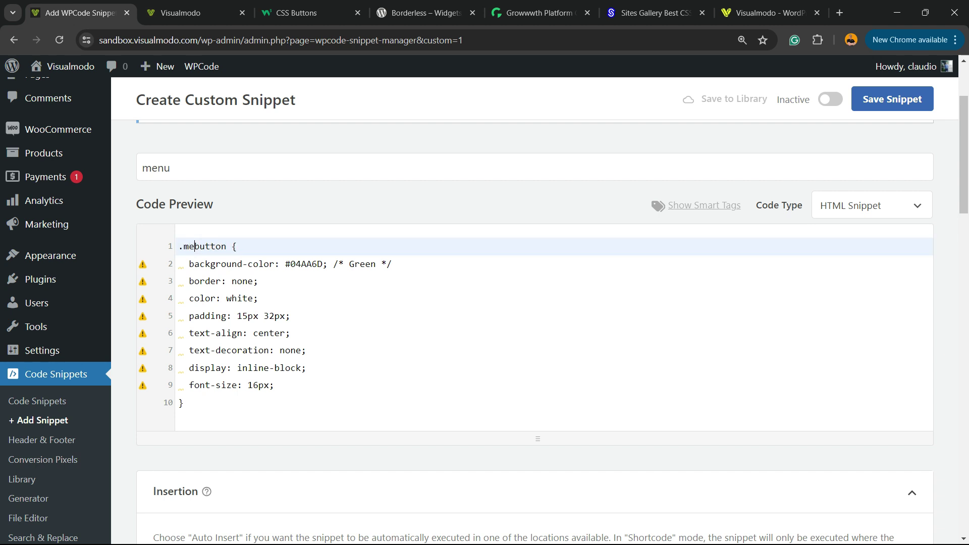
{"action": "type", "text": "n"}
{"action": "type", "text": "u"}
{"action": "type", "text": "0"}
{"action": "key", "text": "BackSpace"}
{"action": "type", "text": "-"}
{"action": "key", "text": "Down"}
{"action": "key", "text": "Down"}
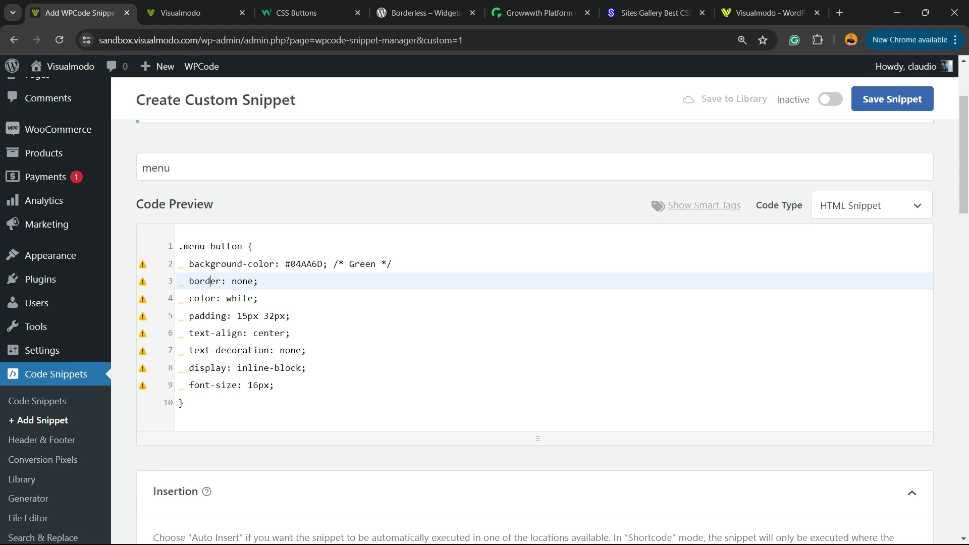
Step: Set the snippet's code type to CSS Snippet
{"action": "left_click_drag", "start_coordinate": [665, 206], "coordinate": [804, 205]}
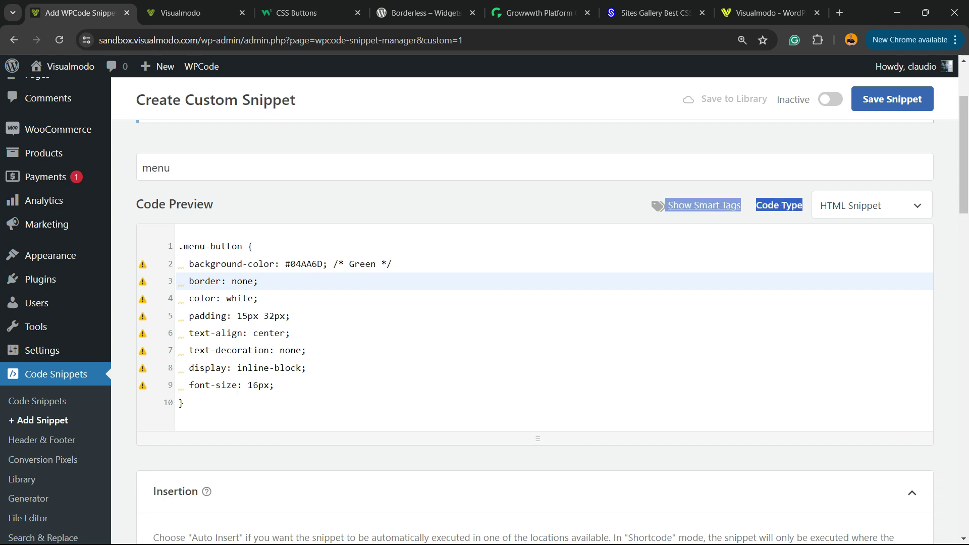
{"action": "left_click", "coordinate": [872, 205]}
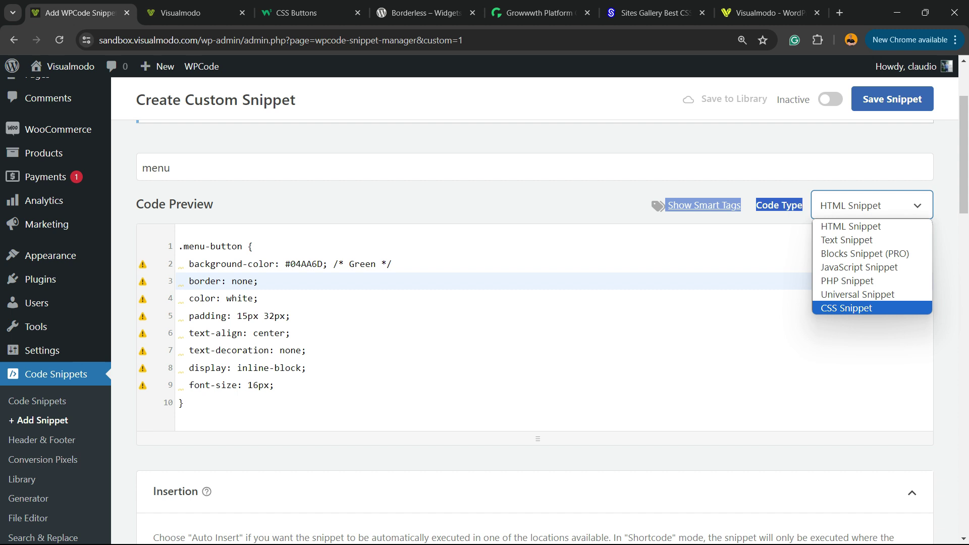
{"action": "left_click", "coordinate": [848, 308]}
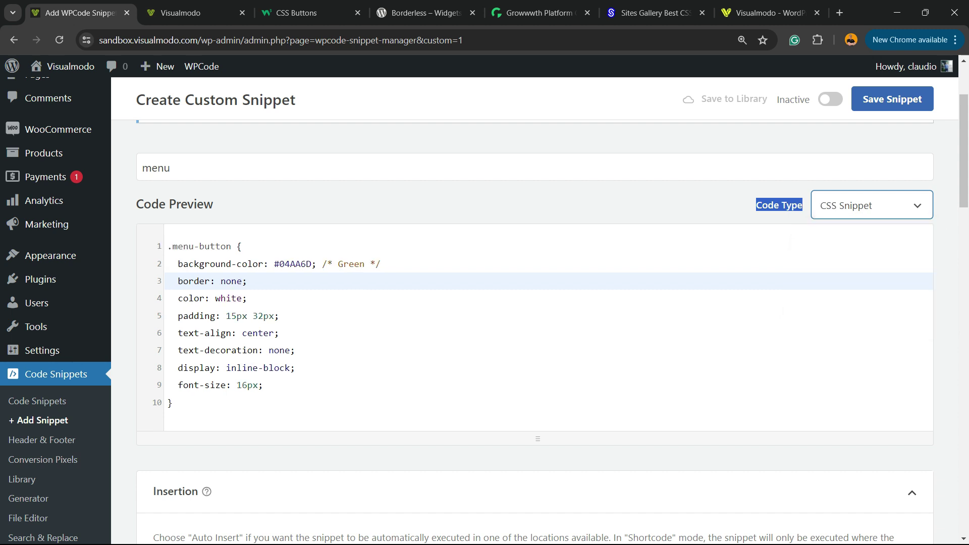
{"action": "left_click", "coordinate": [454, 299]}
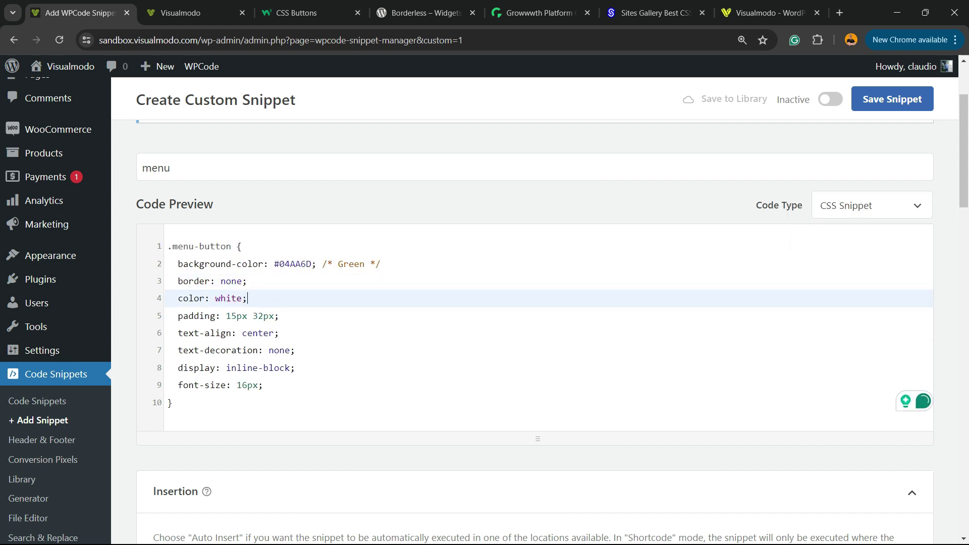
Step: Add !important after the background-color value in the .menu-button rule
{"action": "left_click", "coordinate": [263, 265]}
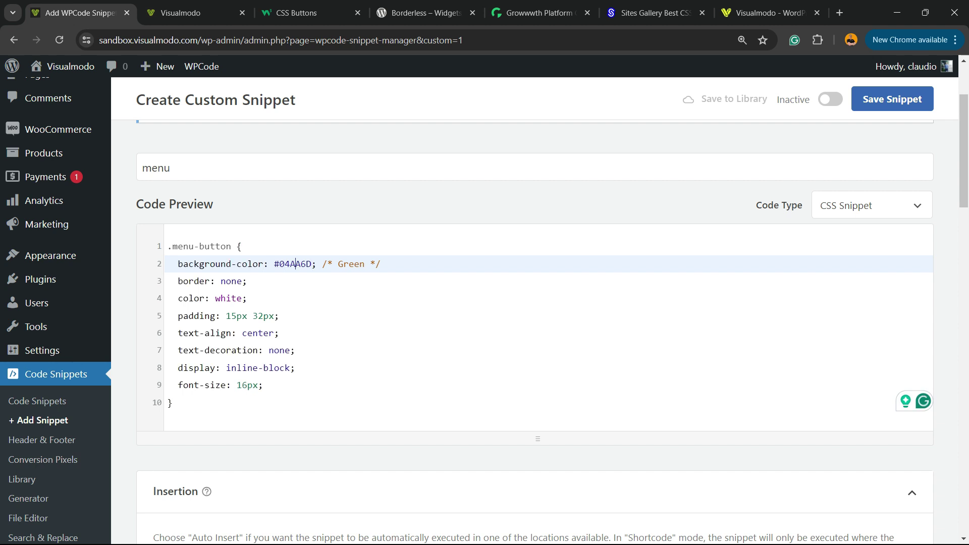
{"action": "double_click", "coordinate": [296, 264]}
{"action": "left_click", "coordinate": [313, 264]}
{"action": "left_click", "coordinate": [179, 403]}
{"action": "left_click", "coordinate": [316, 264]}
{"action": "type", "text": "!impor"}
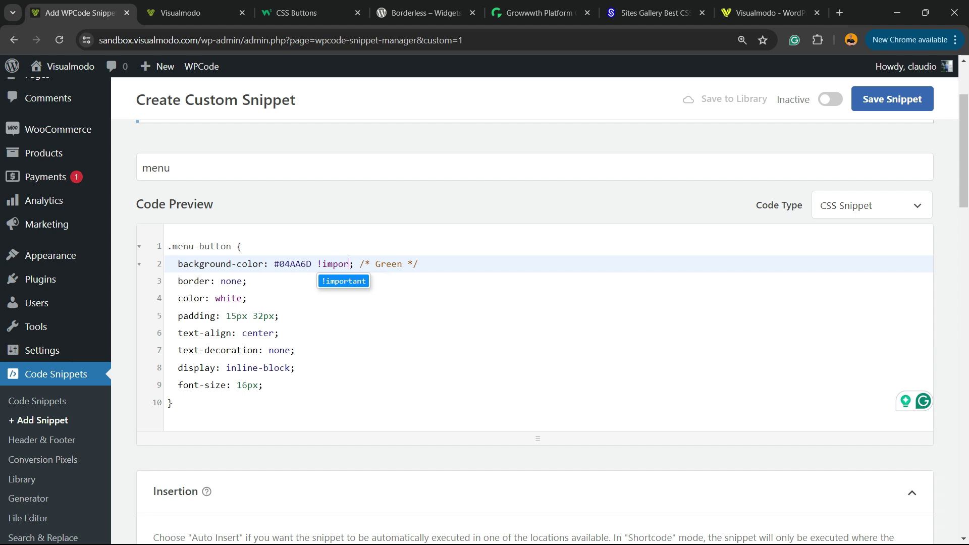
{"action": "key", "text": "Return"}
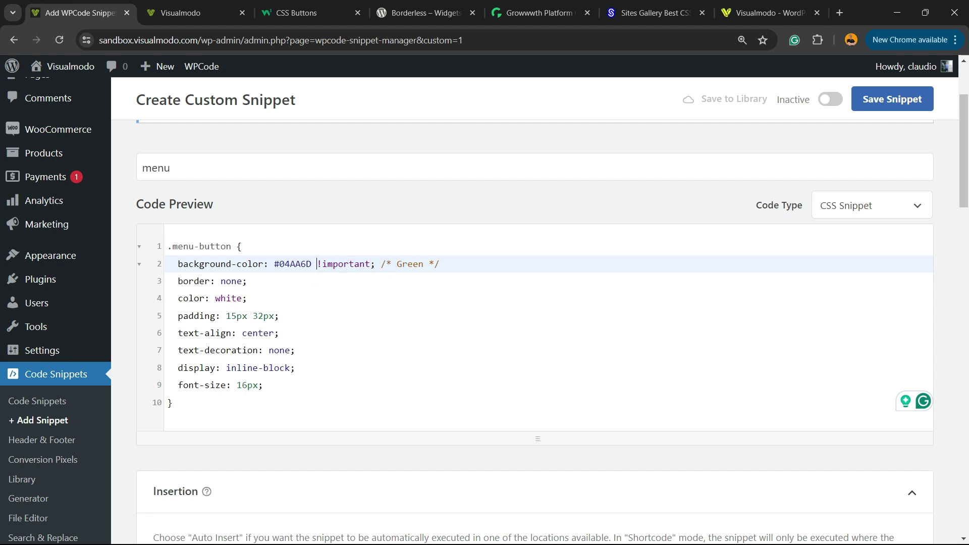
Step: Copy !important from the background-color line to the end of the padding value
{"action": "left_click_drag", "start_coordinate": [318, 264], "coordinate": [371, 264]}
{"action": "key", "text": "ctrl+c"}
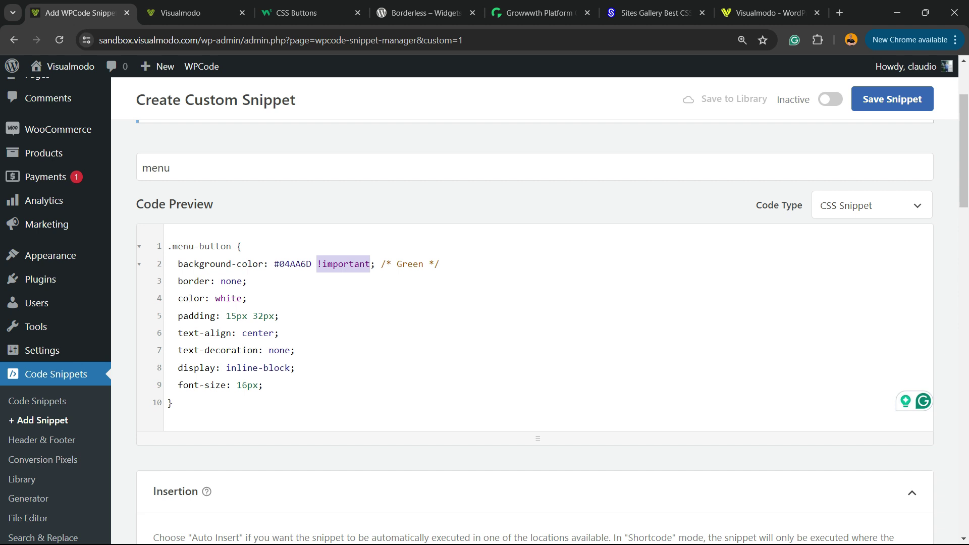
{"action": "left_click", "coordinate": [274, 316]}
{"action": "key", "text": "ctrl+v"}
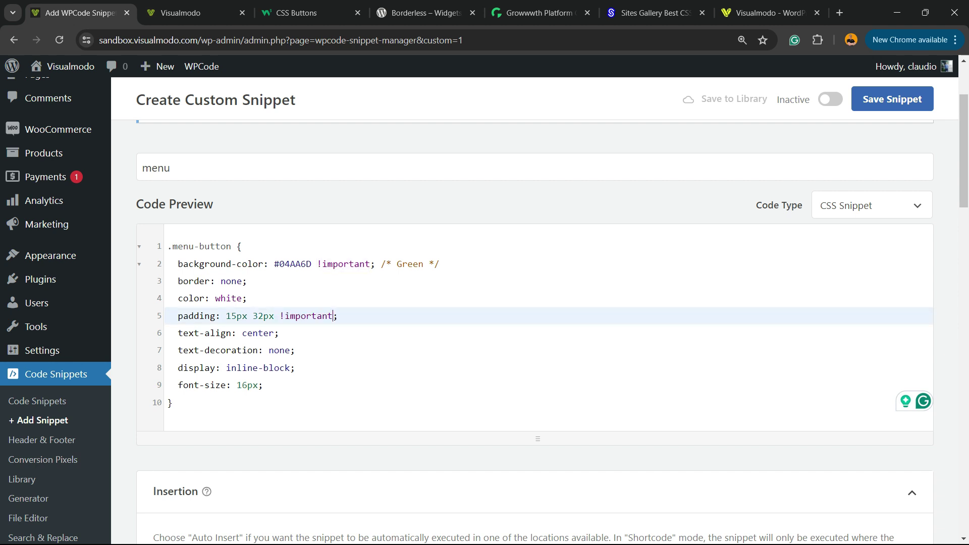
{"action": "left_click", "coordinate": [279, 333]}
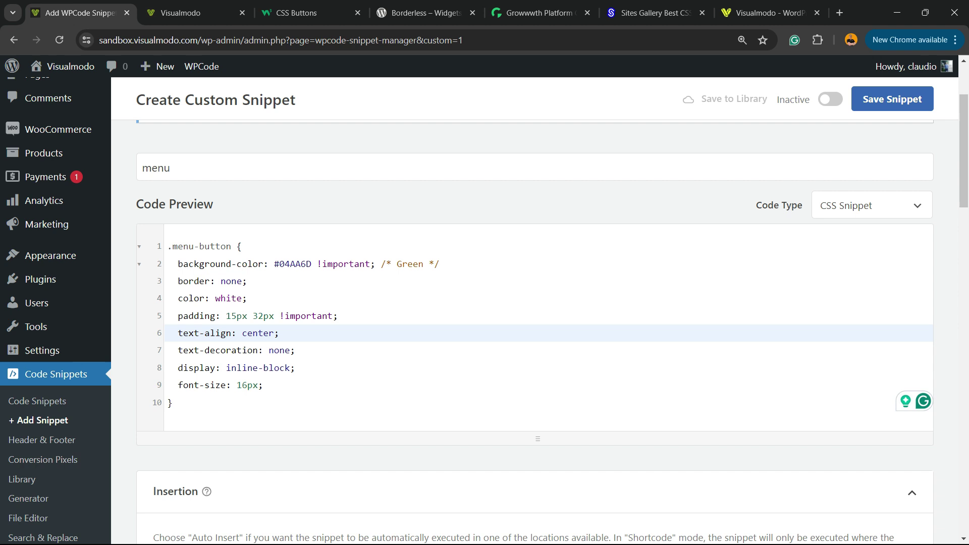
Step: Save the menu snippet, switch it to active and update it
{"action": "scroll", "coordinate": [535, 333], "scroll_direction": "down", "scroll_amount": 3}
{"action": "scroll", "coordinate": [535, 313], "scroll_direction": "up", "scroll_amount": 5}
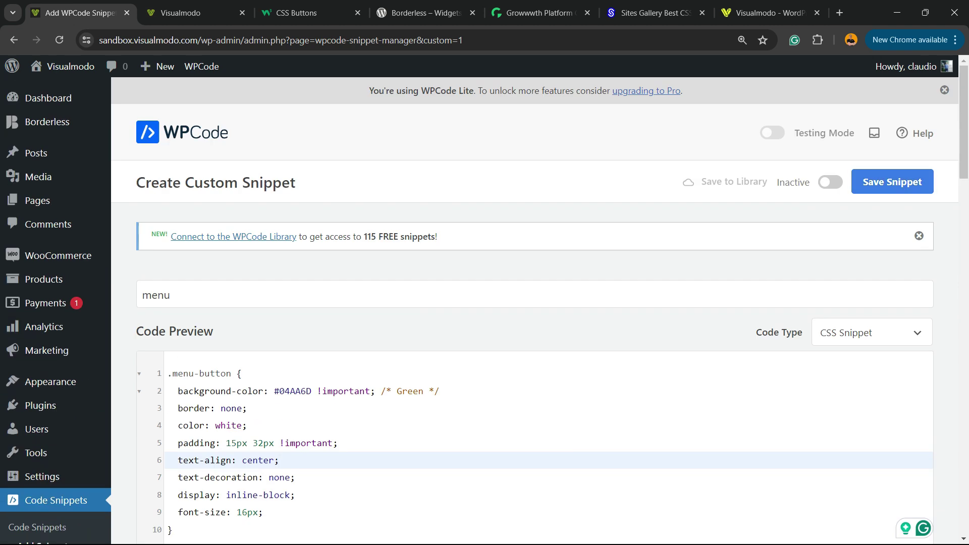
{"action": "left_click", "coordinate": [893, 182]}
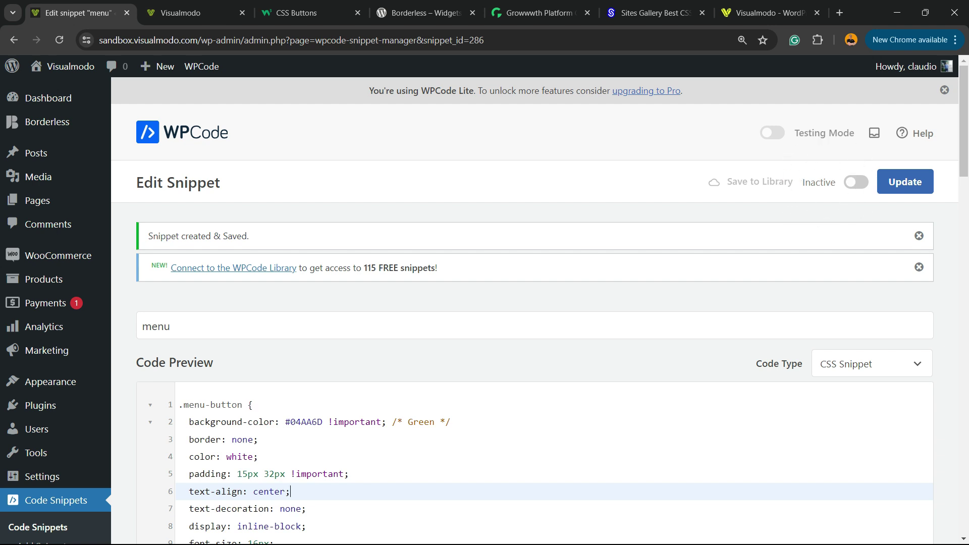
{"action": "left_click", "coordinate": [857, 182]}
{"action": "left_click", "coordinate": [905, 181]}
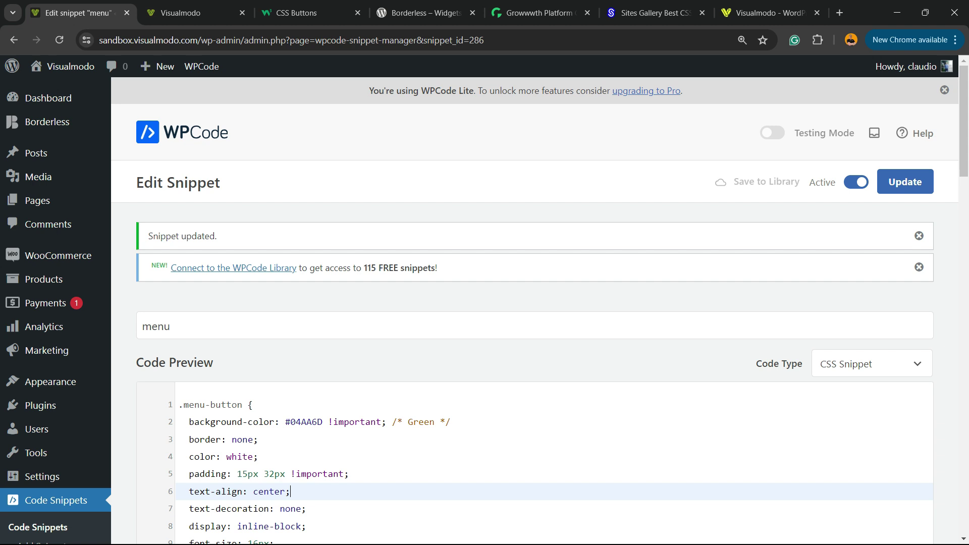
Step: Review the full .menu-button rule and check how the Shop button looks on the site's homepage
{"action": "scroll", "coordinate": [535, 303], "scroll_direction": "down", "scroll_amount": 5}
{"action": "left_click_drag", "start_coordinate": [188, 307], "coordinate": [180, 151]}
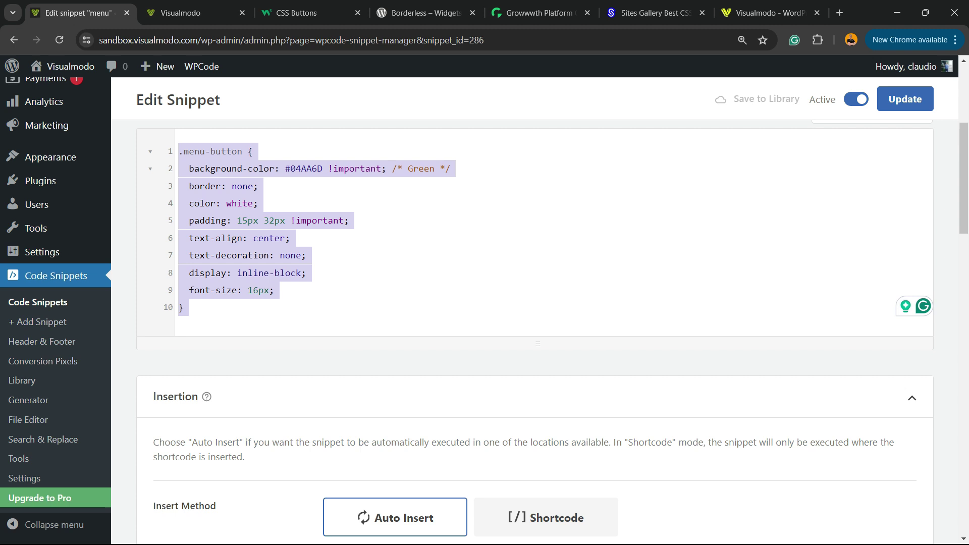
{"action": "left_click", "coordinate": [194, 13]}
{"action": "left_click", "coordinate": [110, 110]}
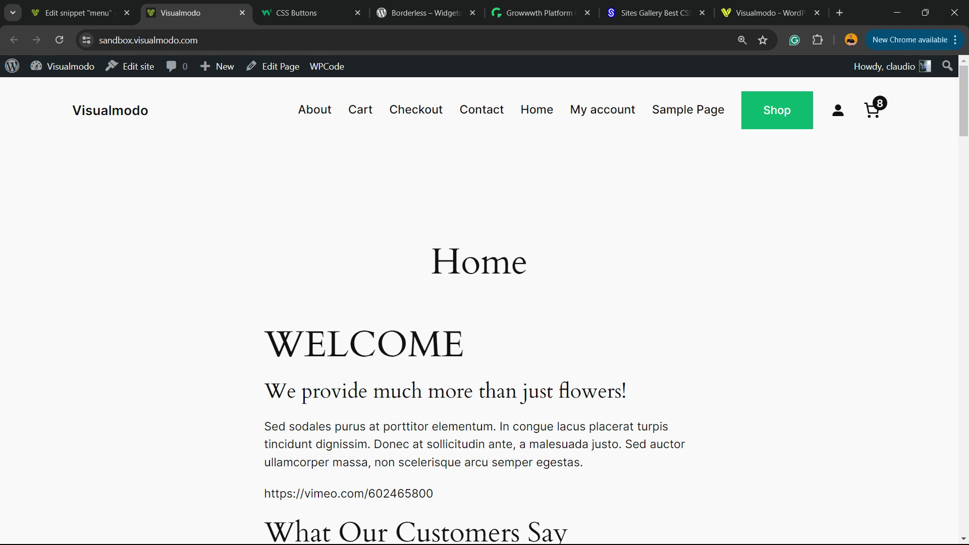
{"action": "left_click", "coordinate": [79, 13]}
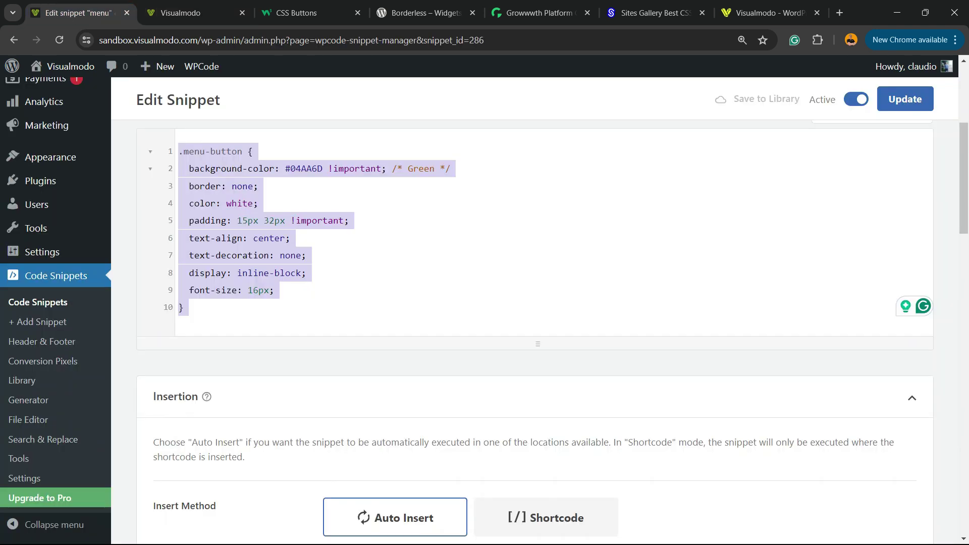
Step: Set the background-color value in the .menu-button rule to #111111
{"action": "left_click", "coordinate": [259, 186]}
{"action": "double_click", "coordinate": [304, 169]}
{"action": "type", "text": "1111"}
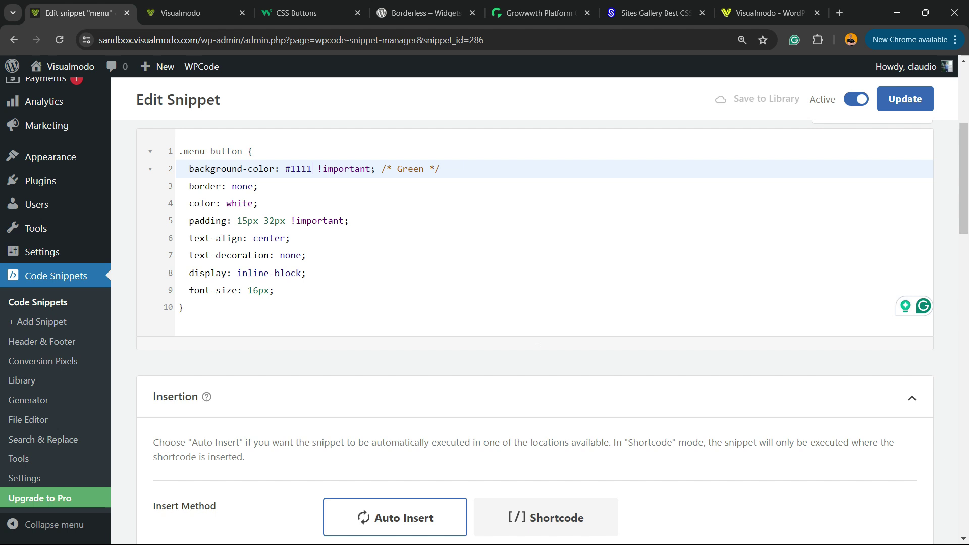
{"action": "type", "text": "11"}
{"action": "scroll", "coordinate": [535, 303], "scroll_direction": "up", "scroll_amount": 3}
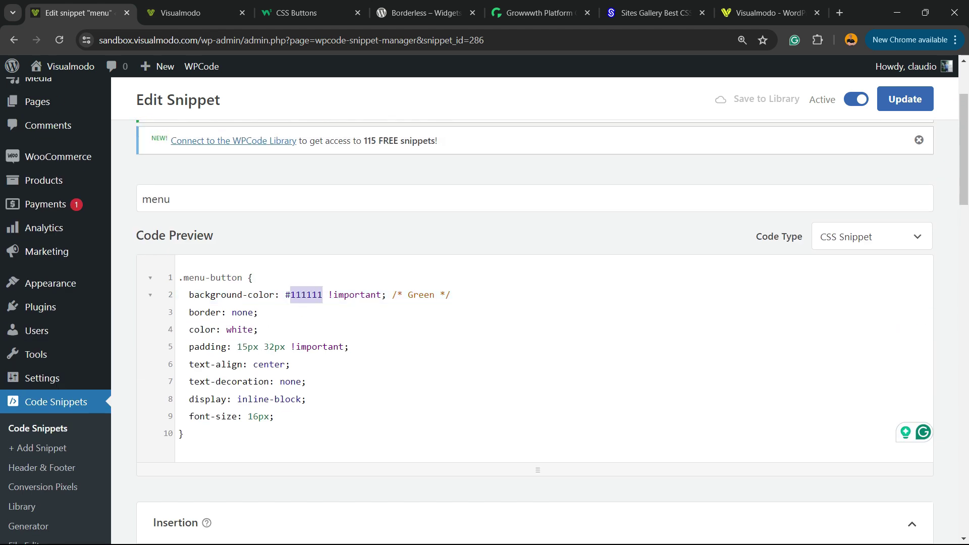
Step: Search the web for a hex code picker and open imagecolorpicker.com
{"action": "left_click", "coordinate": [297, 13]}
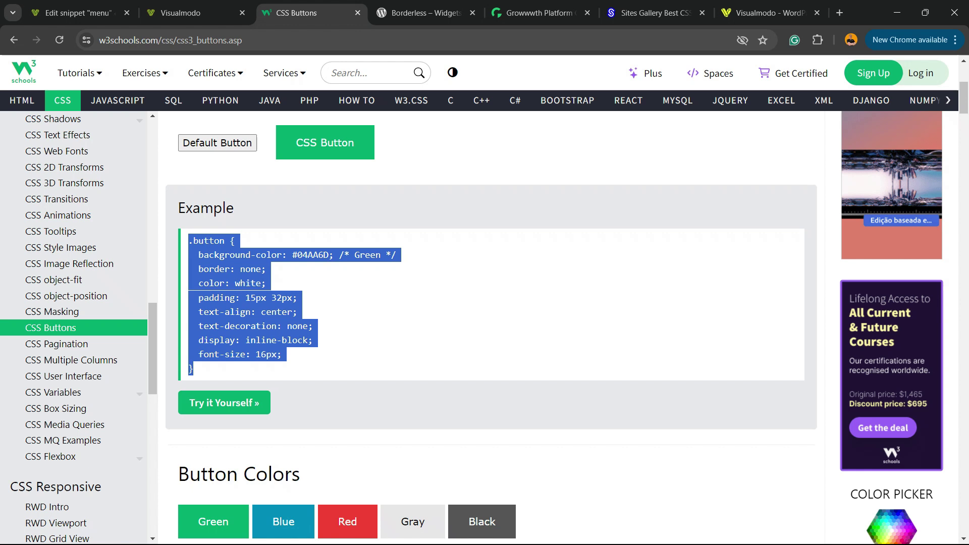
{"action": "type", "text": "g"}
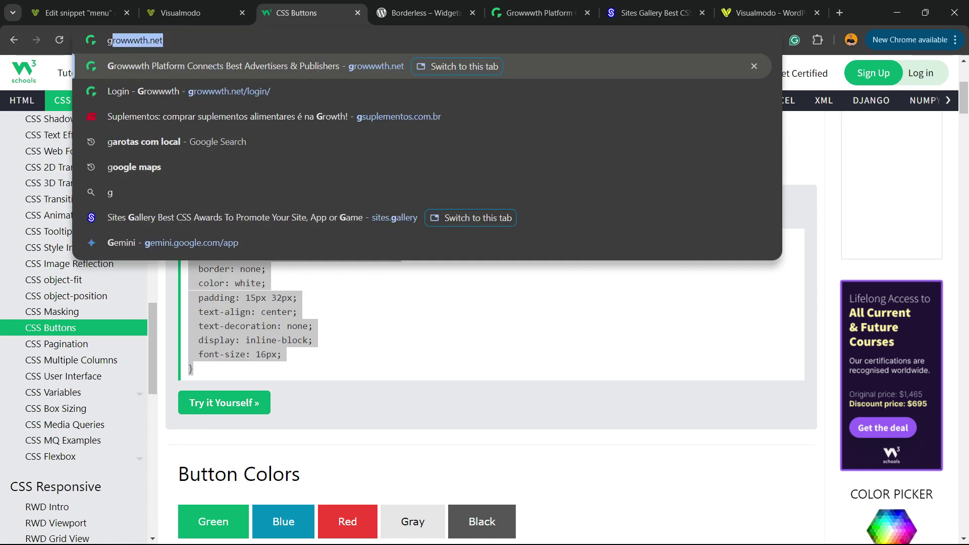
{"action": "key", "text": "BackSpace"}
{"action": "type", "text": "he"}
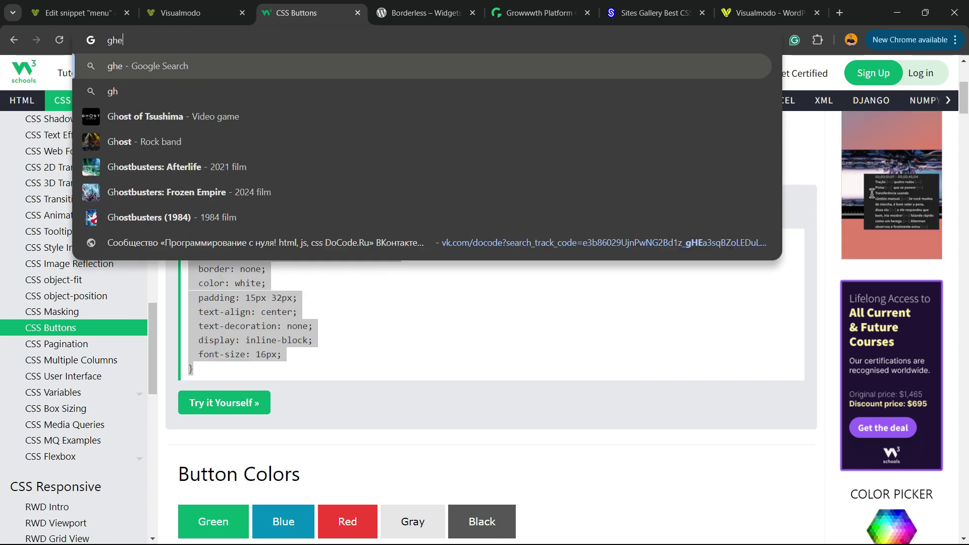
{"action": "type", "text": "x code"}
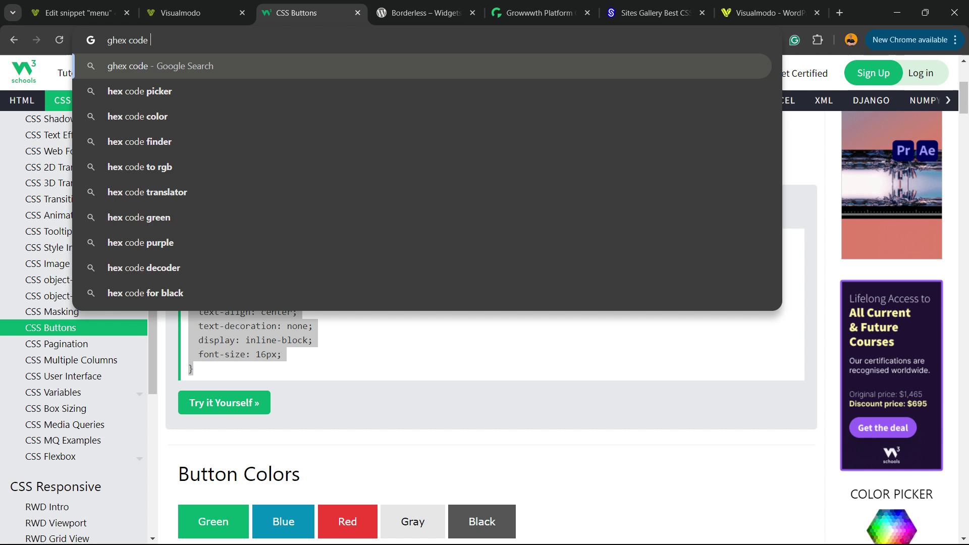
{"action": "key", "text": "Down"}
{"action": "key", "text": "Return"}
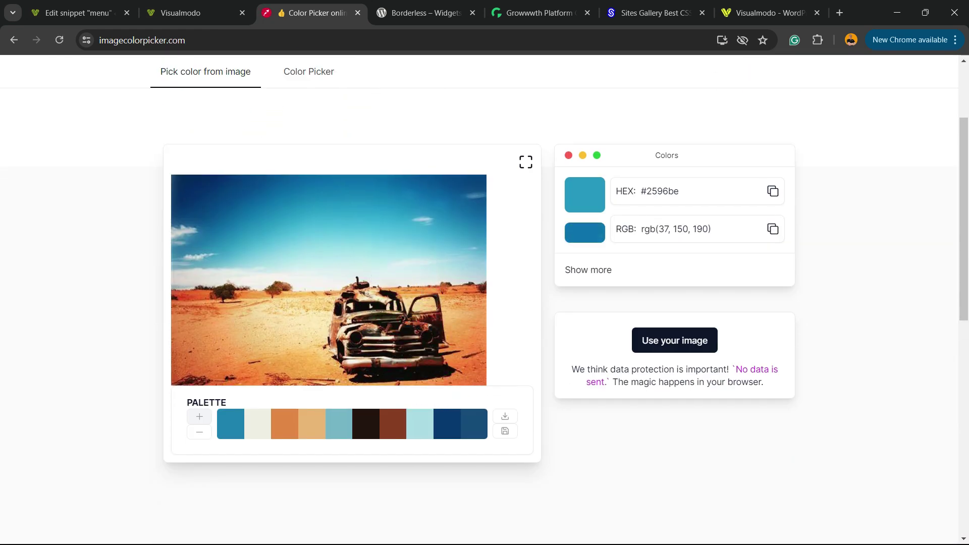
Step: Pick the blue #0d6aa3 from the sky in the sample image and copy its hex code
{"action": "left_click", "coordinate": [359, 249]}
{"action": "double_click", "coordinate": [662, 209]}
{"action": "key", "text": "ctrl+c"}
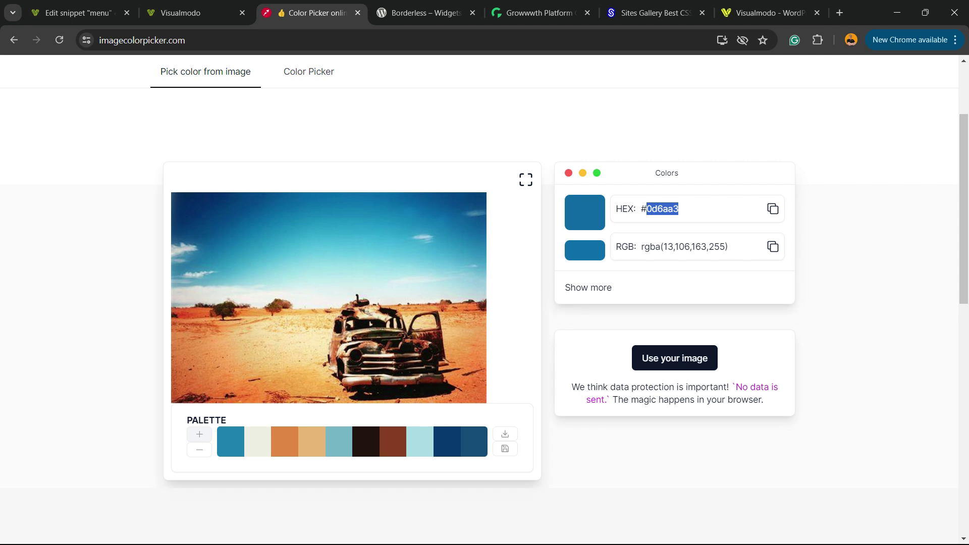
Step: Replace the .menu-button background color with #0d6aa3 and update the menu snippet
{"action": "left_click", "coordinate": [195, 13]}
{"action": "key", "text": "ctrl+Page_Up"}
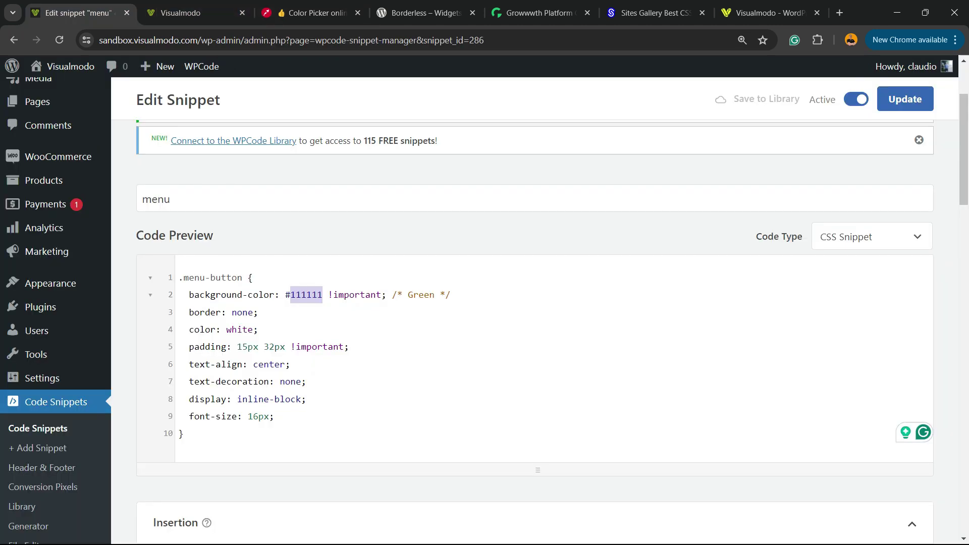
{"action": "key", "text": "ctrl+v"}
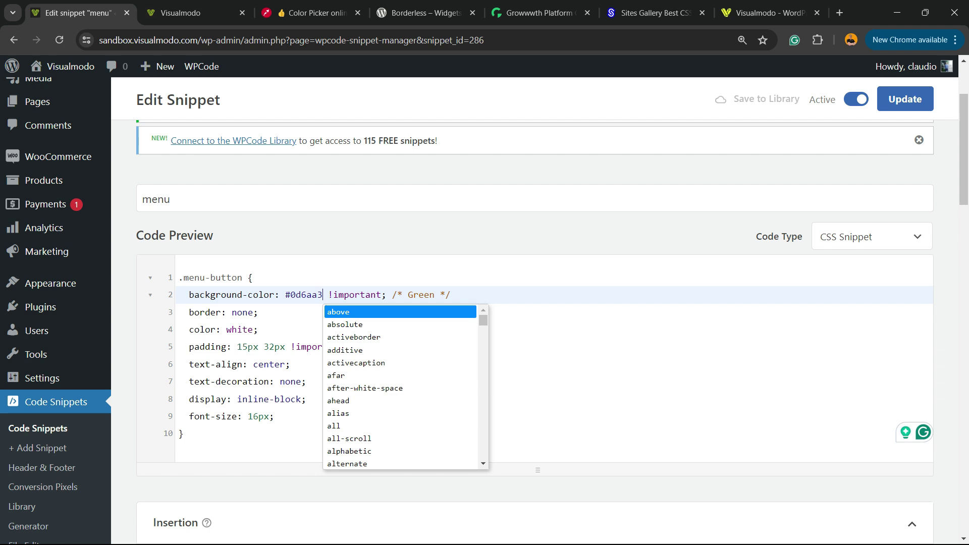
{"action": "key", "text": "Right"}
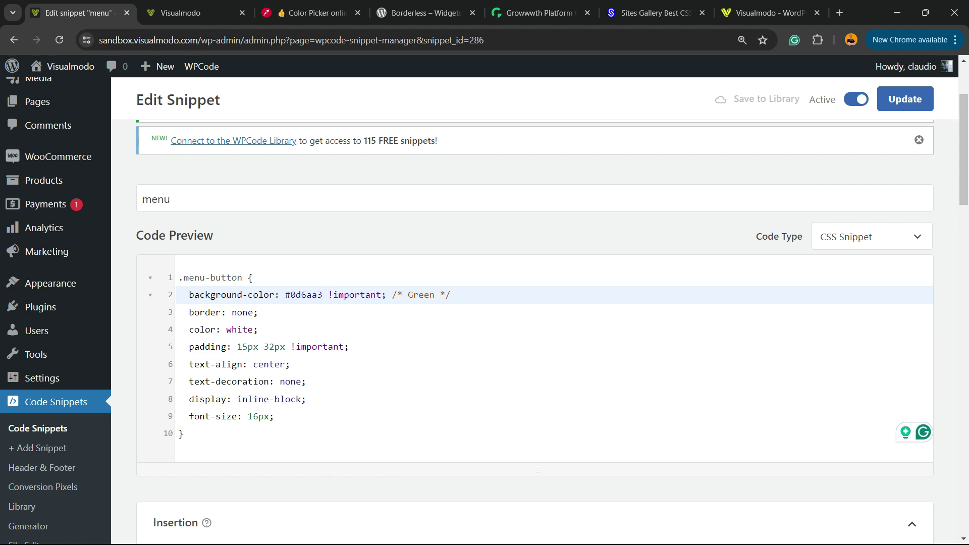
{"action": "left_click", "coordinate": [905, 99]}
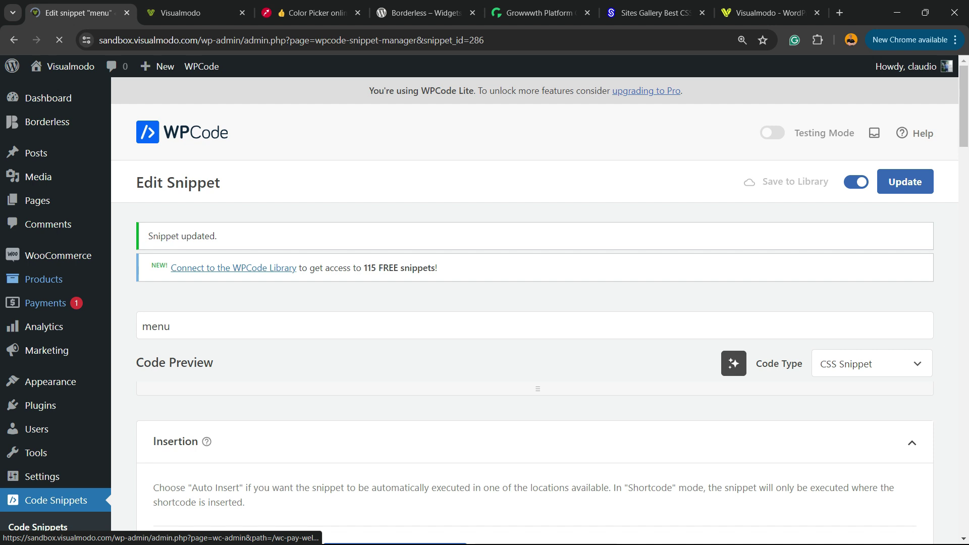
Step: Go to the list of all code snippets and move the "menu button" snippet to the trash
{"action": "scroll", "coordinate": [39, 334], "scroll_direction": "down", "scroll_amount": 2}
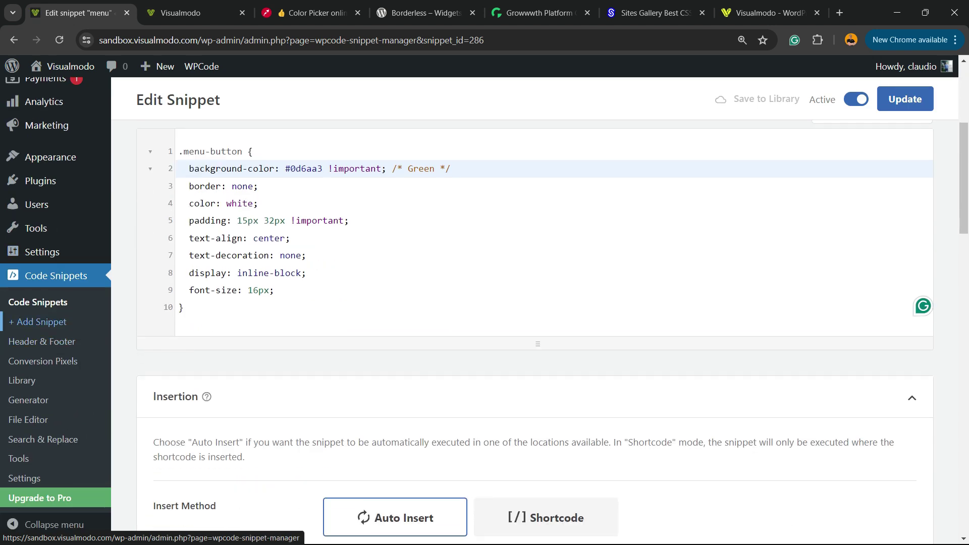
{"action": "left_click", "coordinate": [37, 302]}
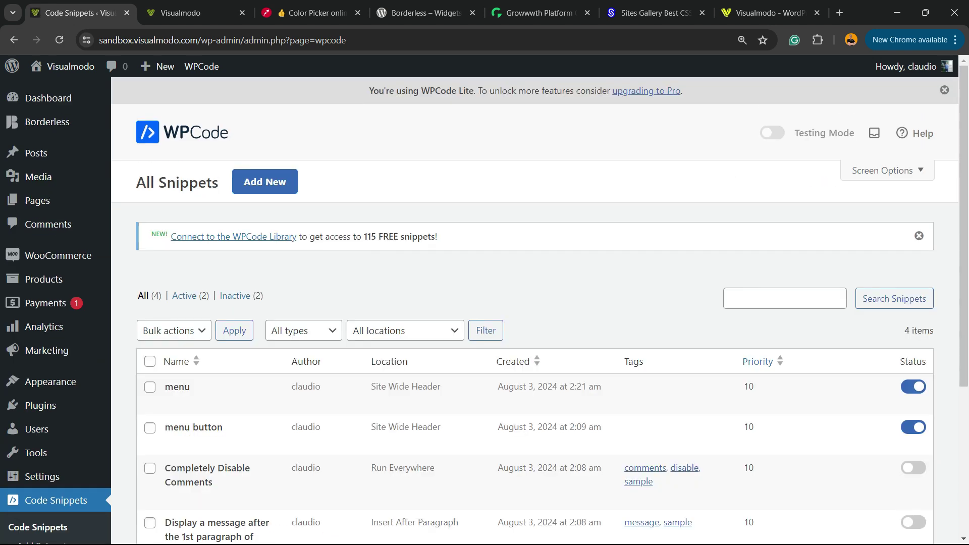
{"action": "scroll", "coordinate": [306, 260], "scroll_direction": "down", "scroll_amount": 2}
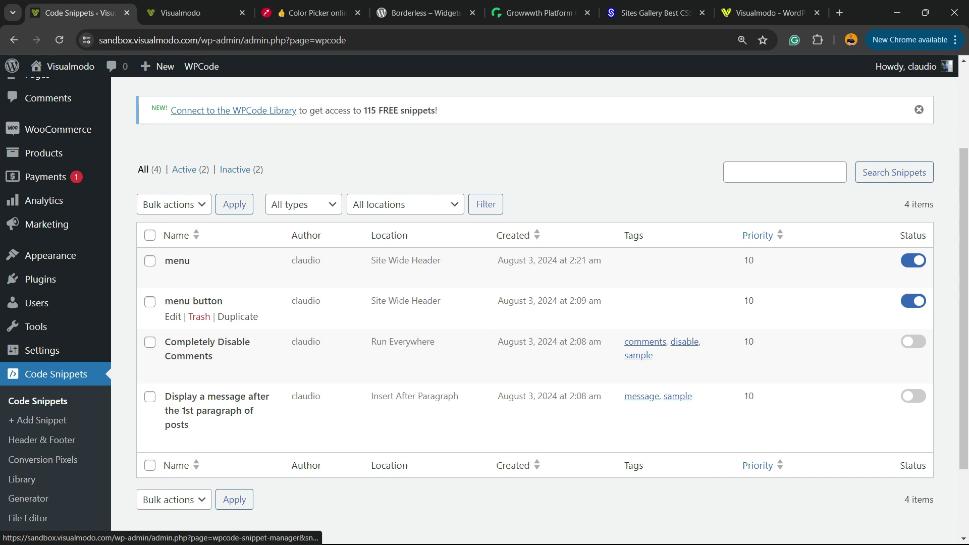
{"action": "left_click", "coordinate": [199, 317]}
{"action": "key", "text": "Return"}
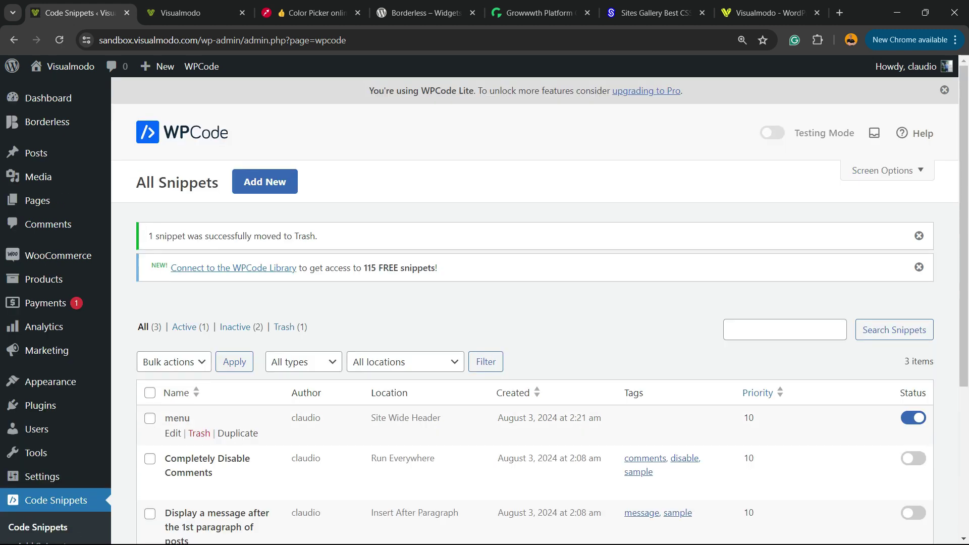
Step: Reopen the menu snippet for editing and reload the site's homepage to check the Shop button's color
{"action": "left_click", "coordinate": [177, 418]}
{"action": "scroll", "coordinate": [536, 311], "scroll_direction": "down", "scroll_amount": 2}
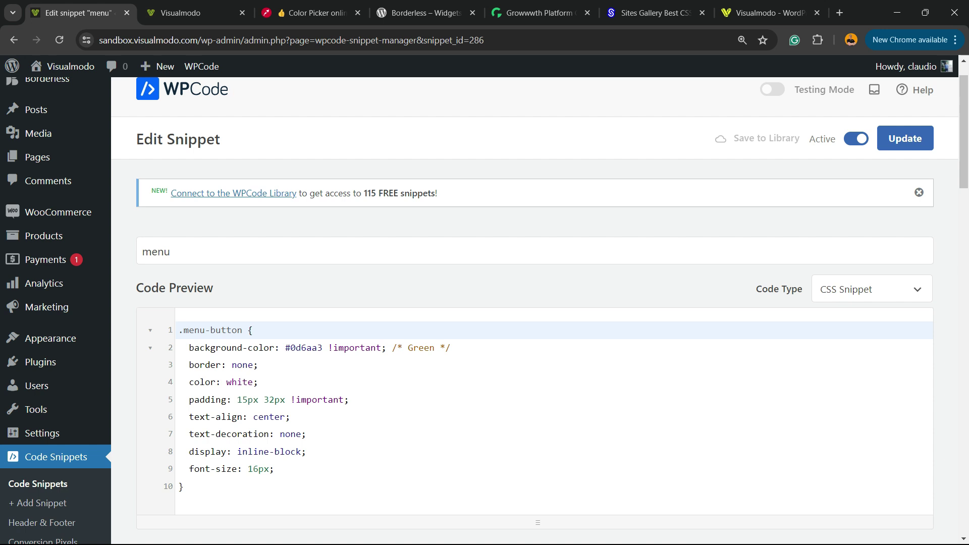
{"action": "left_click", "coordinate": [247, 264]}
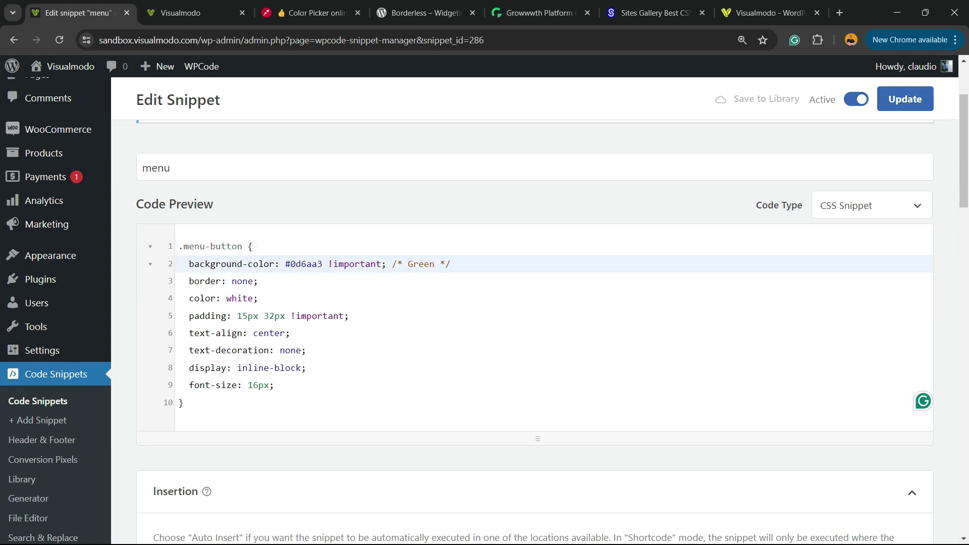
{"action": "left_click", "coordinate": [194, 13]}
{"action": "key", "text": "F5"}
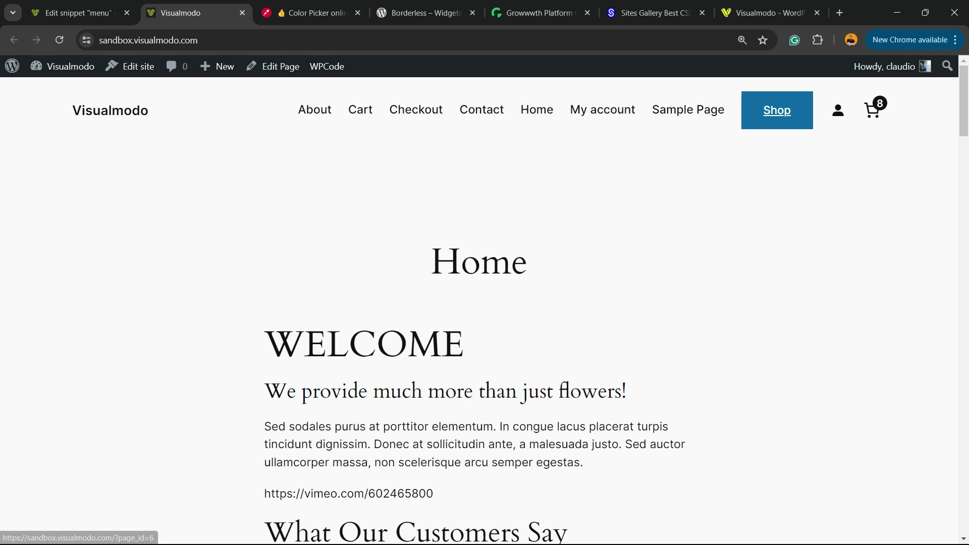
Step: Pick the near-black #0f0c03 from beneath the car in the color picker's sample image and copy its hex code
{"action": "left_click", "coordinate": [311, 13], "text": "ctrl"}
{"action": "left_click", "coordinate": [427, 12], "text": "ctrl"}
{"action": "left_click", "coordinate": [311, 12]}
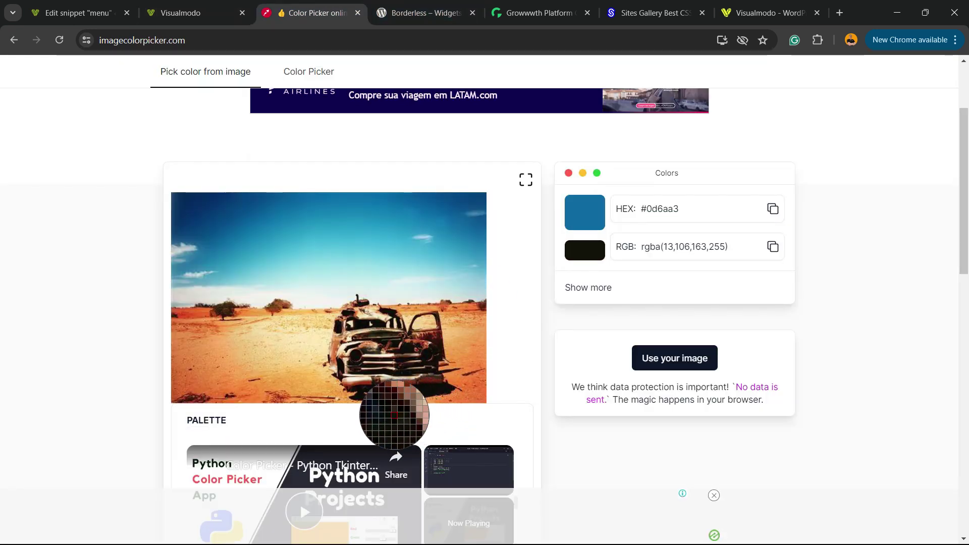
{"action": "left_click", "coordinate": [394, 420]}
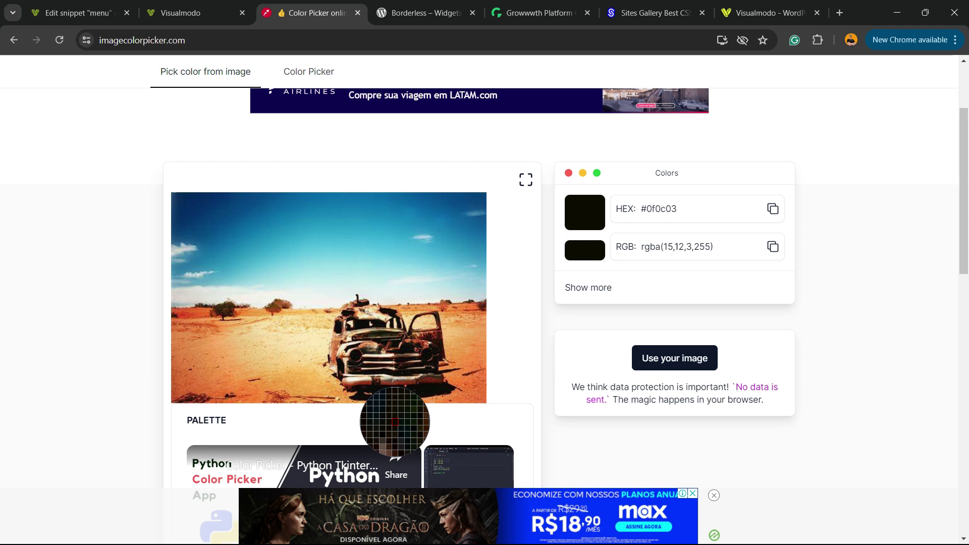
{"action": "double_click", "coordinate": [662, 209]}
{"action": "key", "text": "ctrl+c"}
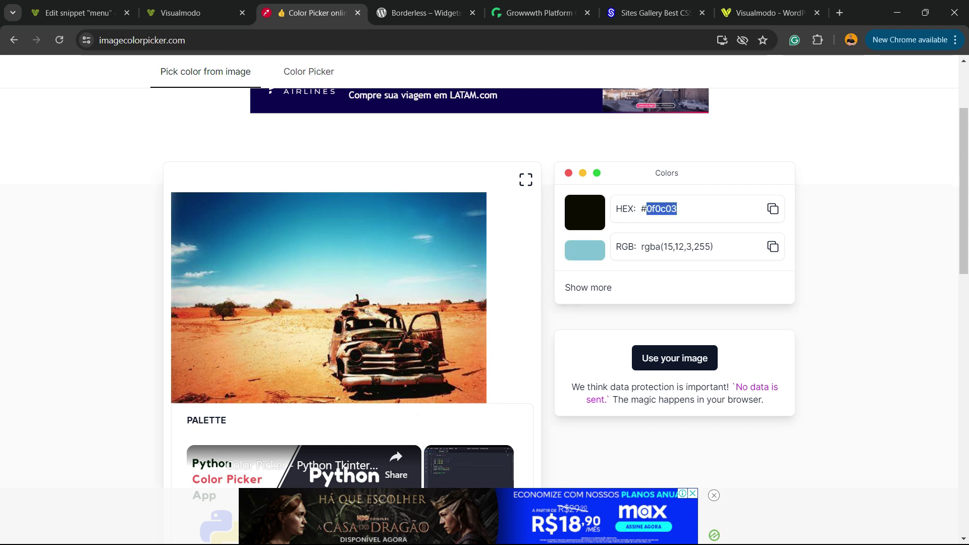
Step: Update the menu snippet with #0f0c03 as the .menu-button background color and reload the homepage to check the Shop button
{"action": "left_click", "coordinate": [195, 12]}
{"action": "left_click", "coordinate": [75, 14]}
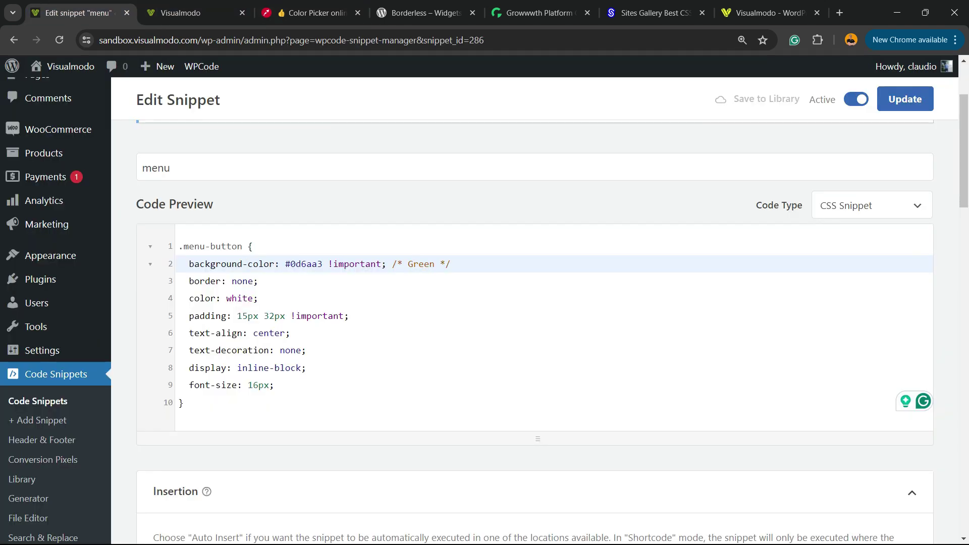
{"action": "double_click", "coordinate": [307, 264]}
{"action": "key", "text": "ctrl+v"}
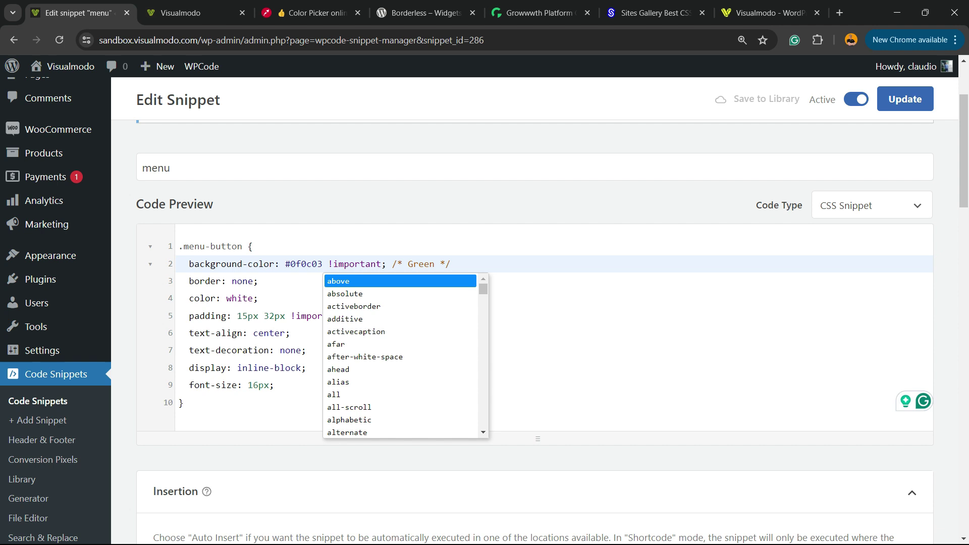
{"action": "left_click", "coordinate": [905, 99]}
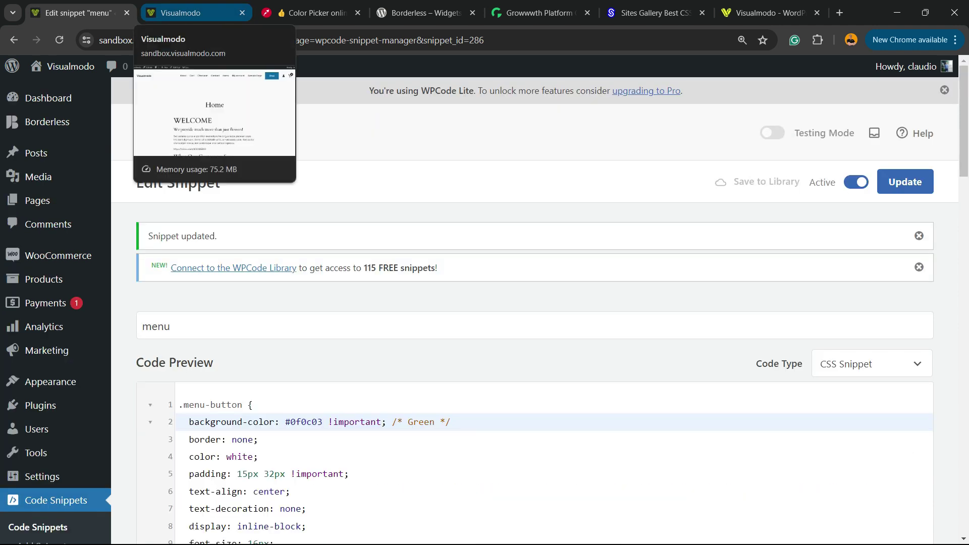
{"action": "left_click", "coordinate": [190, 12]}
{"action": "key", "text": "F5"}
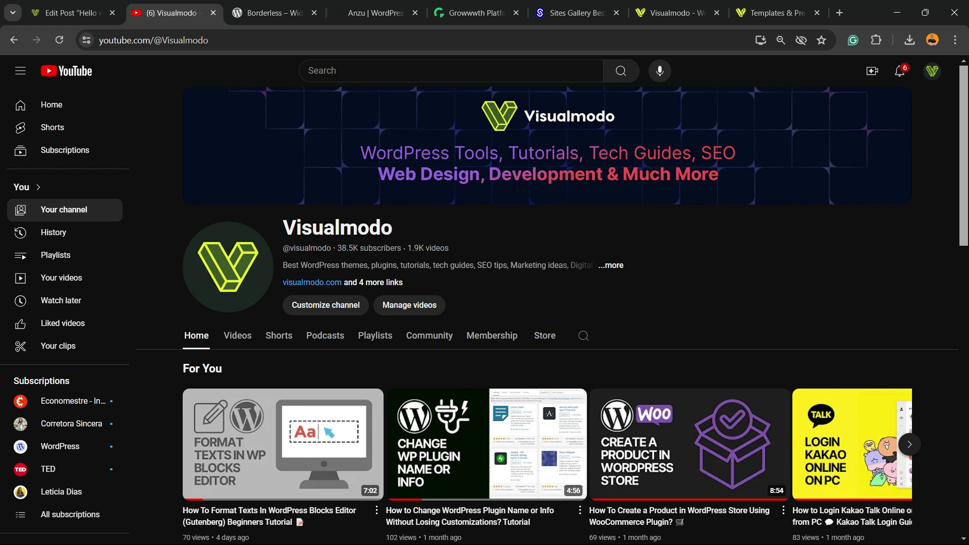
Step: Look over the WordPress.org pages of the Borderless plugin and Anzu theme, and the Growwwth homepage down to its featured websites
{"action": "left_click", "coordinate": [275, 13]}
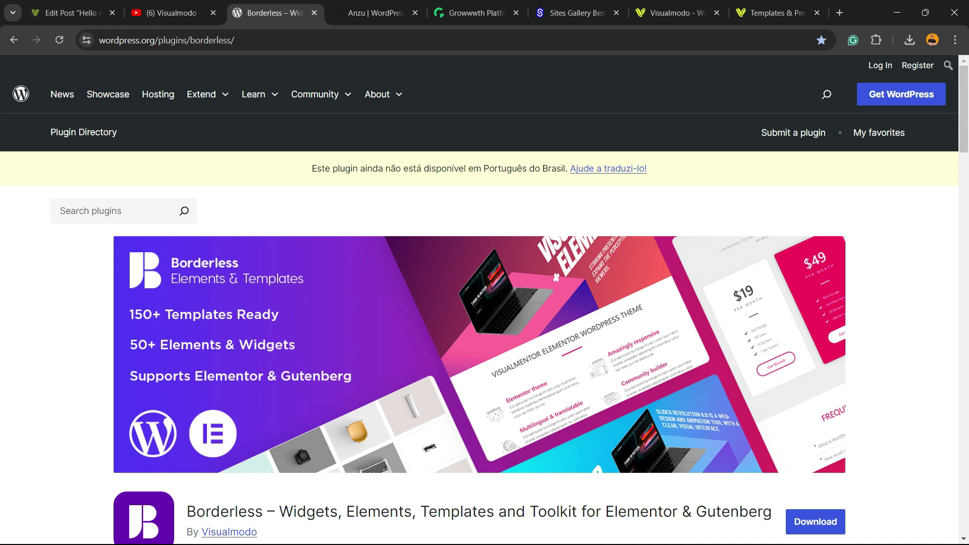
{"action": "scroll", "coordinate": [484, 303], "scroll_direction": "down", "scroll_amount": 3}
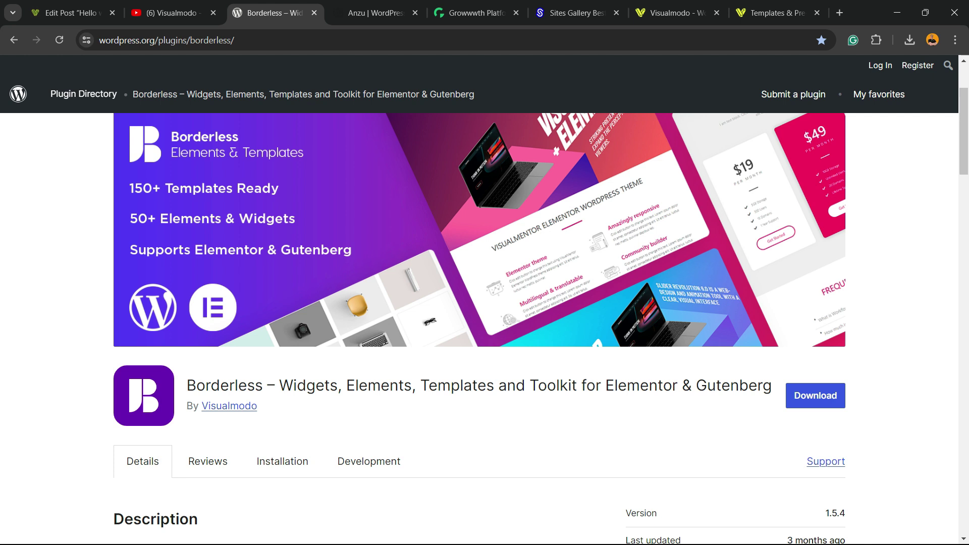
{"action": "scroll", "coordinate": [484, 303], "scroll_direction": "up", "scroll_amount": 2}
{"action": "scroll", "coordinate": [485, 303], "scroll_direction": "down", "scroll_amount": 2}
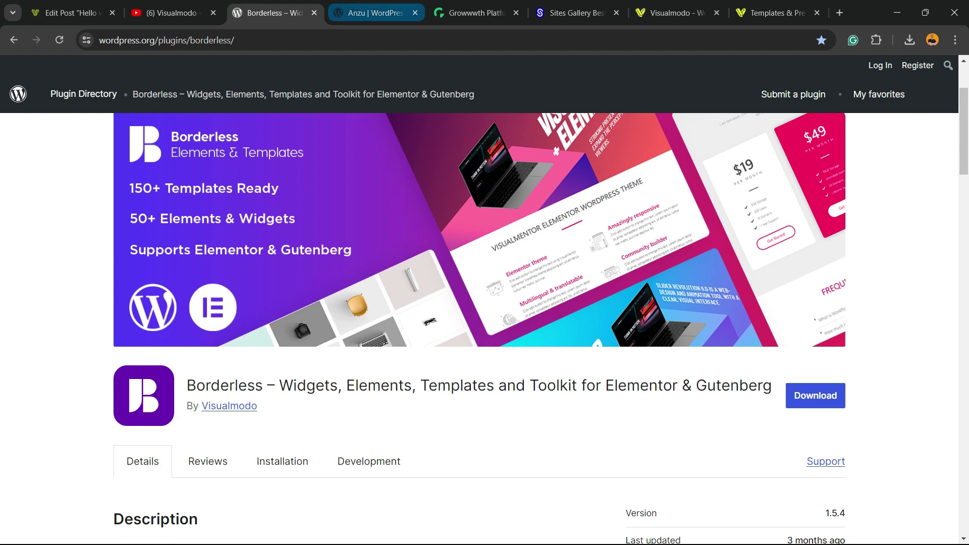
{"action": "left_click", "coordinate": [376, 12]}
{"action": "scroll", "coordinate": [359, 313], "scroll_direction": "up", "scroll_amount": 10}
{"action": "scroll", "coordinate": [358, 313], "scroll_direction": "up", "scroll_amount": 3}
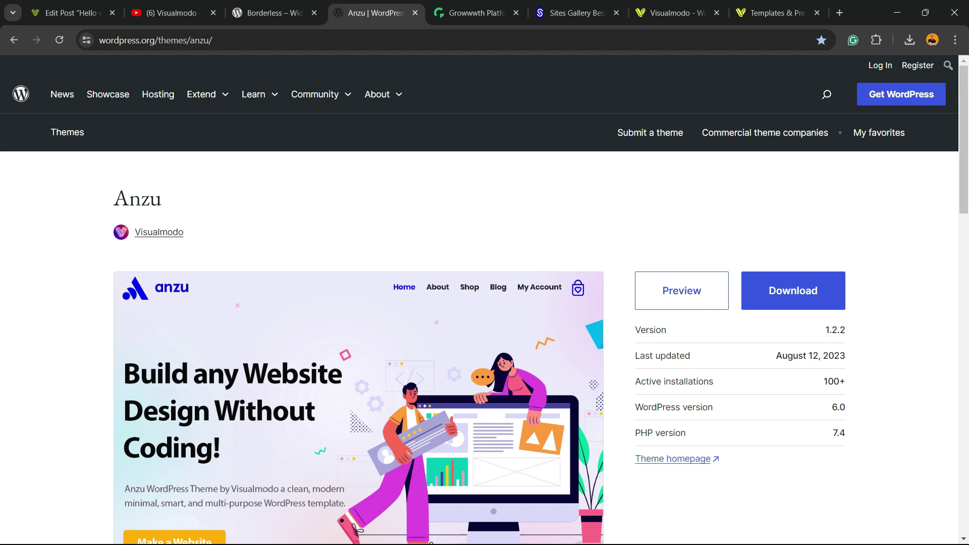
{"action": "key", "text": "ctrl+Tab"}
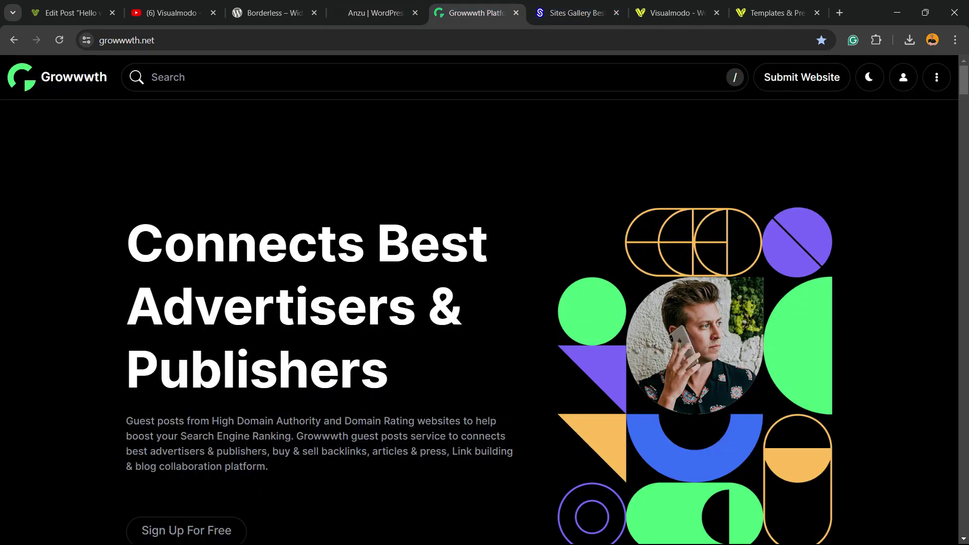
{"action": "scroll", "coordinate": [479, 323], "scroll_direction": "down", "scroll_amount": 12}
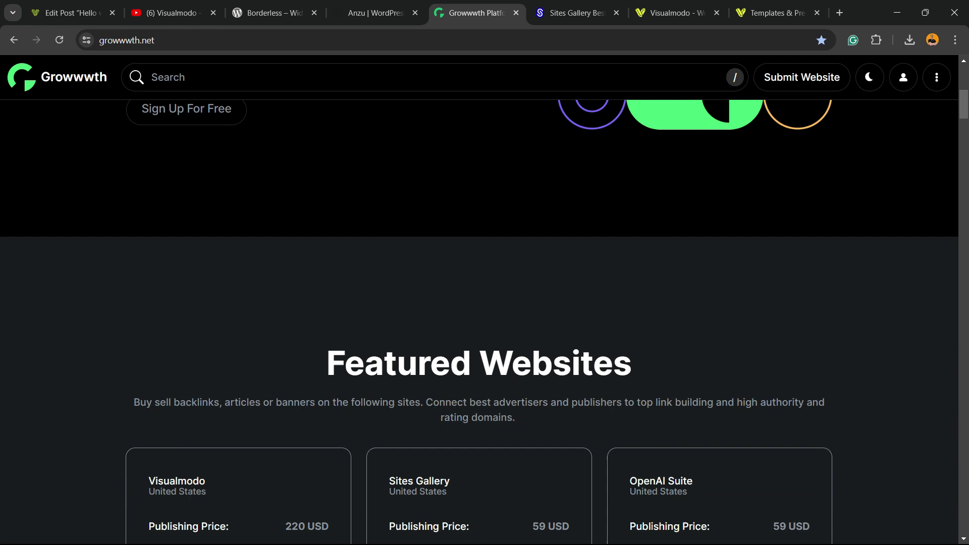
Step: Look through the featured and latest website listings on the Growwwth homepage
{"action": "scroll", "coordinate": [480, 324], "scroll_direction": "down", "scroll_amount": 18}
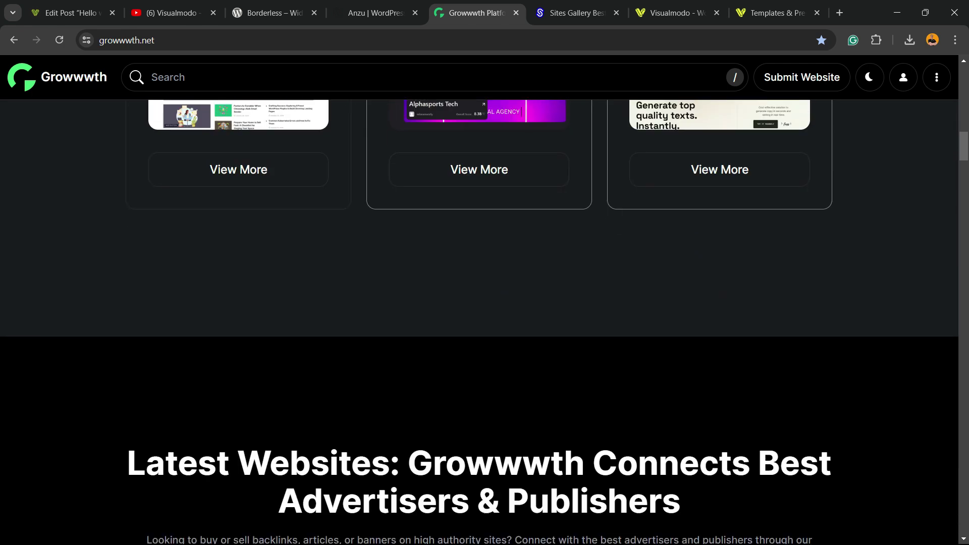
{"action": "scroll", "coordinate": [480, 323], "scroll_direction": "down", "scroll_amount": 3}
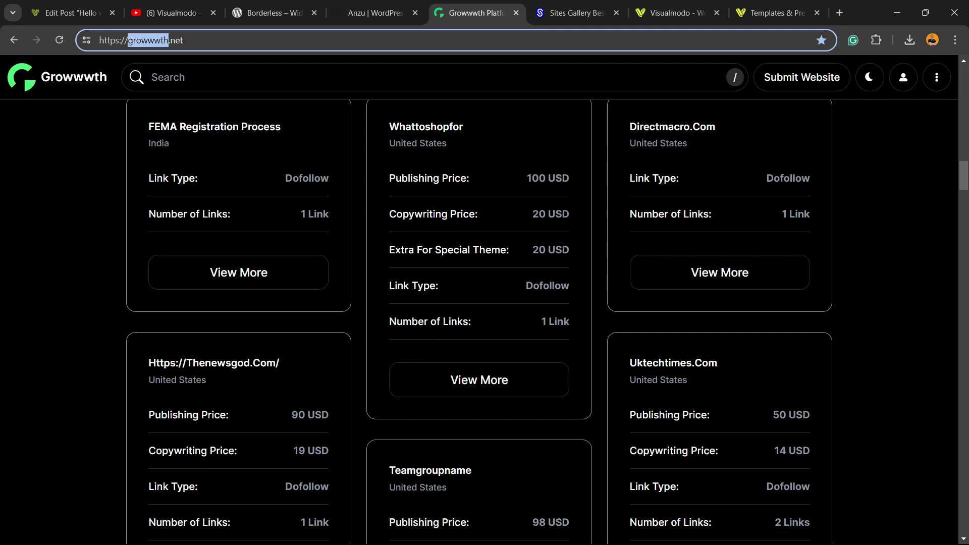
{"action": "scroll", "coordinate": [479, 323], "scroll_direction": "down", "scroll_amount": 9}
{"action": "scroll", "coordinate": [480, 324], "scroll_direction": "down", "scroll_amount": 4}
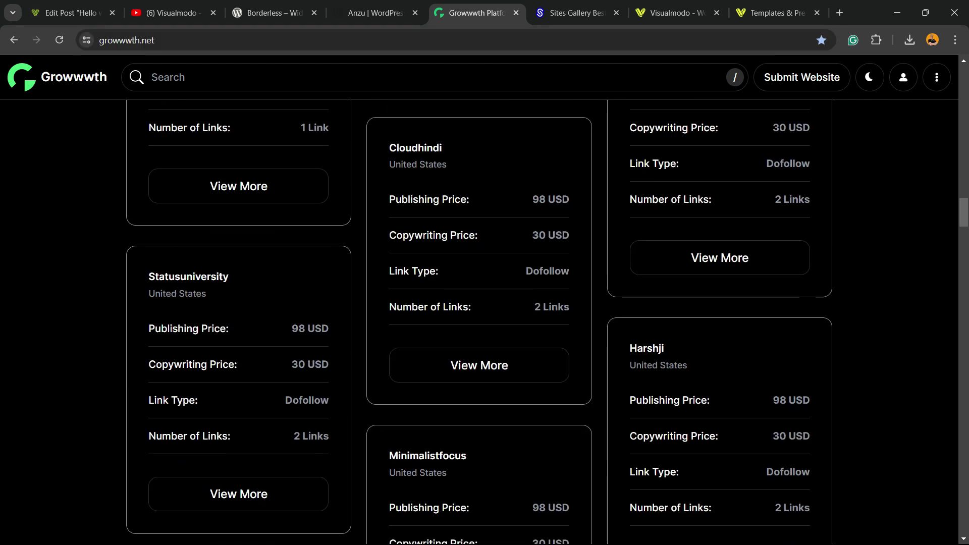
{"action": "scroll", "coordinate": [480, 323], "scroll_direction": "down", "scroll_amount": 11}
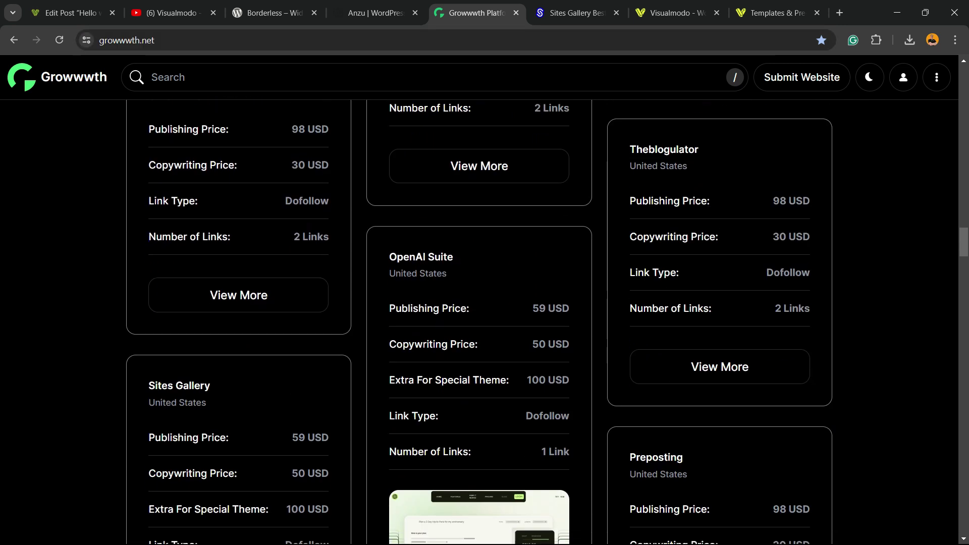
Step: Switch to the Sites Gallery homepage and look over its site of the day and showcased websites
{"action": "left_click", "coordinate": [576, 13]}
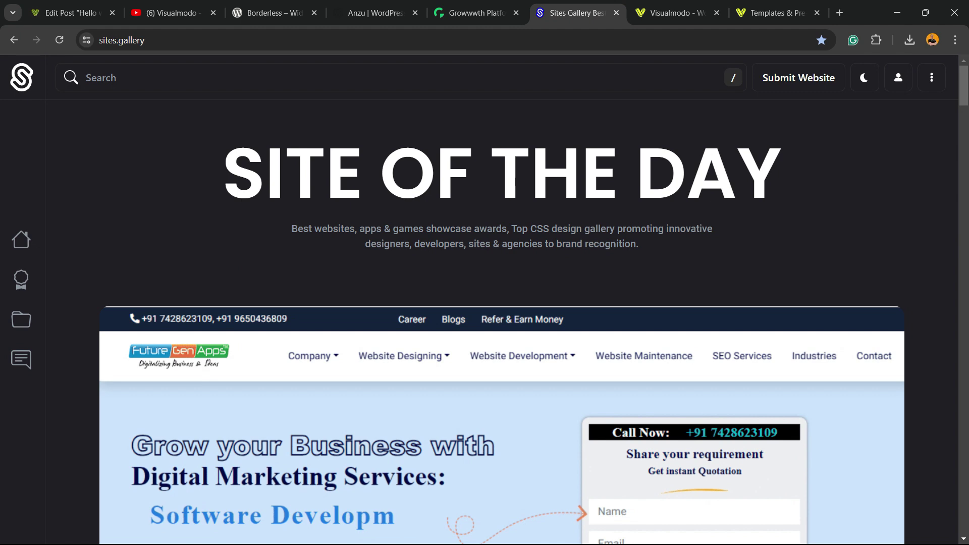
{"action": "scroll", "coordinate": [503, 323], "scroll_direction": "down", "scroll_amount": 9}
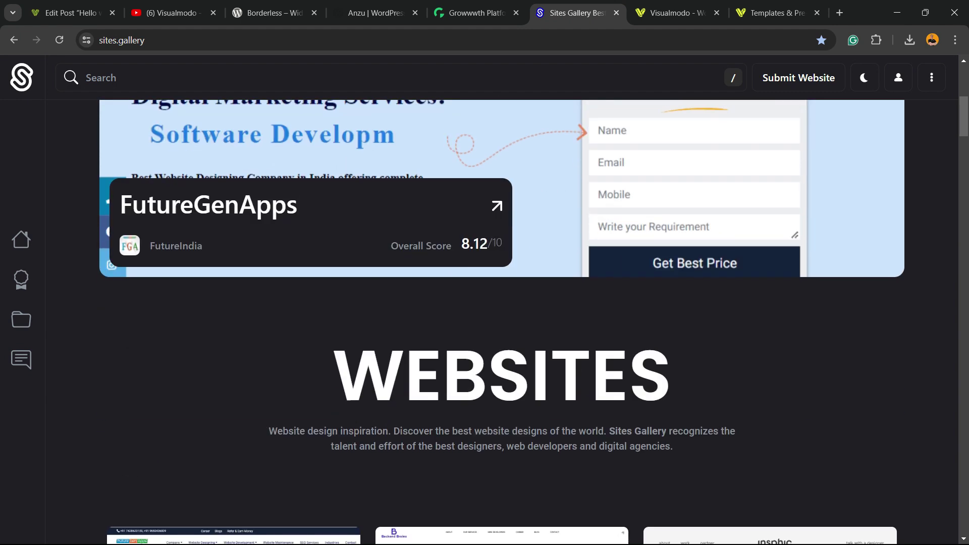
{"action": "scroll", "coordinate": [234, 232], "scroll_direction": "down", "scroll_amount": 15}
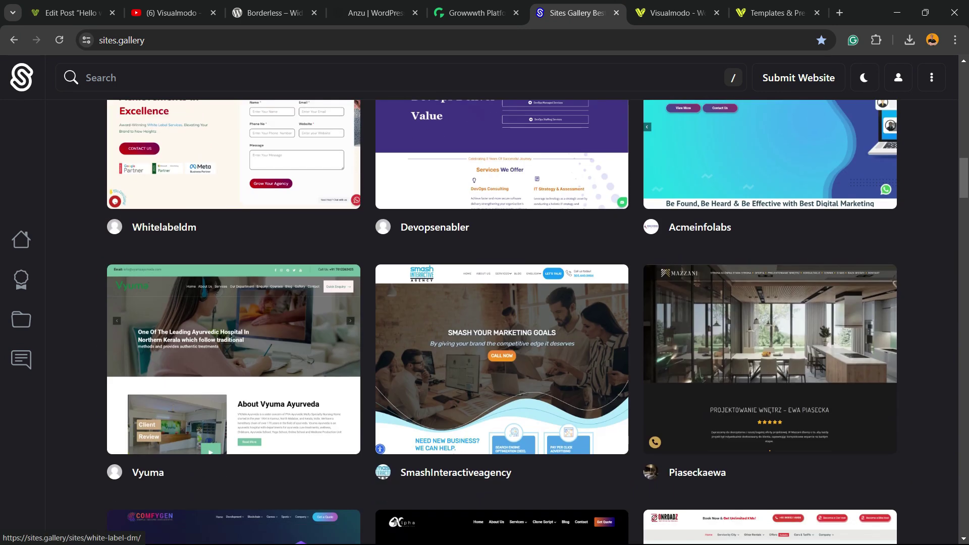
{"action": "scroll", "coordinate": [234, 232], "scroll_direction": "down", "scroll_amount": 3}
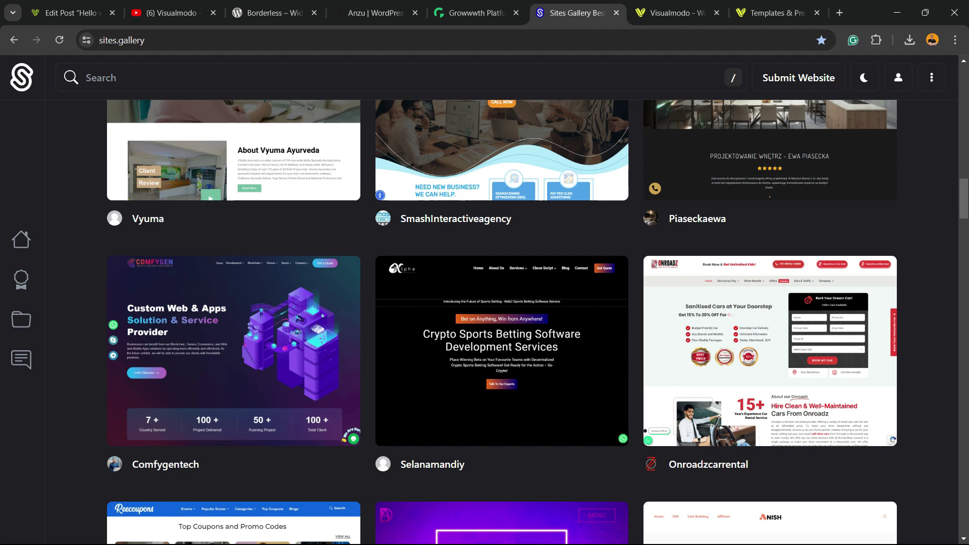
{"action": "scroll", "coordinate": [234, 233], "scroll_direction": "down", "scroll_amount": 8}
{"action": "scroll", "coordinate": [234, 232], "scroll_direction": "down", "scroll_amount": 18}
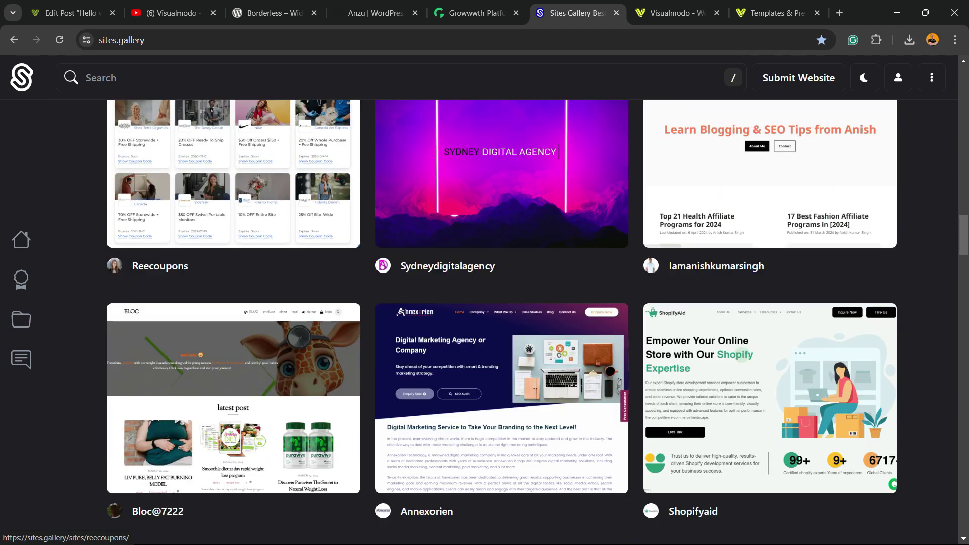
{"action": "scroll", "coordinate": [234, 232], "scroll_direction": "down", "scroll_amount": 7}
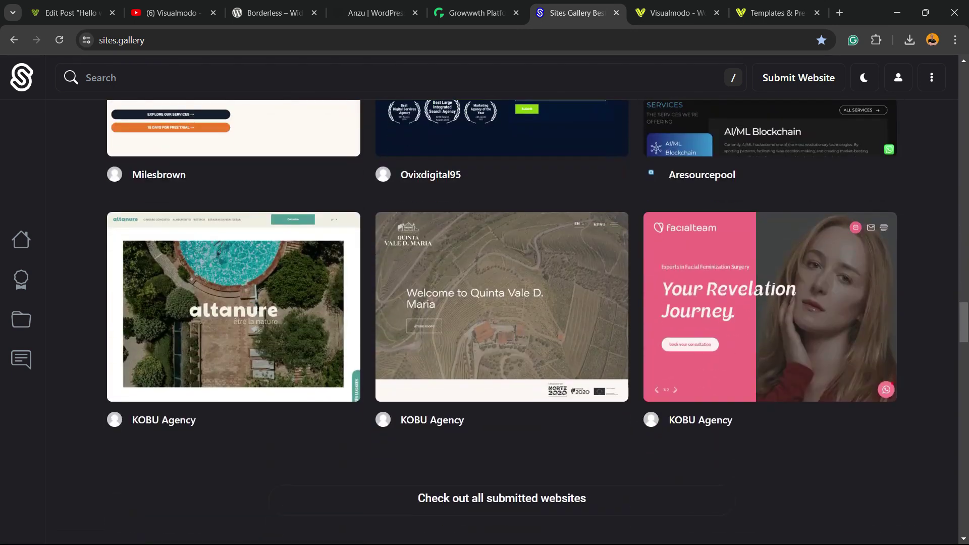
{"action": "scroll", "coordinate": [234, 232], "scroll_direction": "up", "scroll_amount": 14}
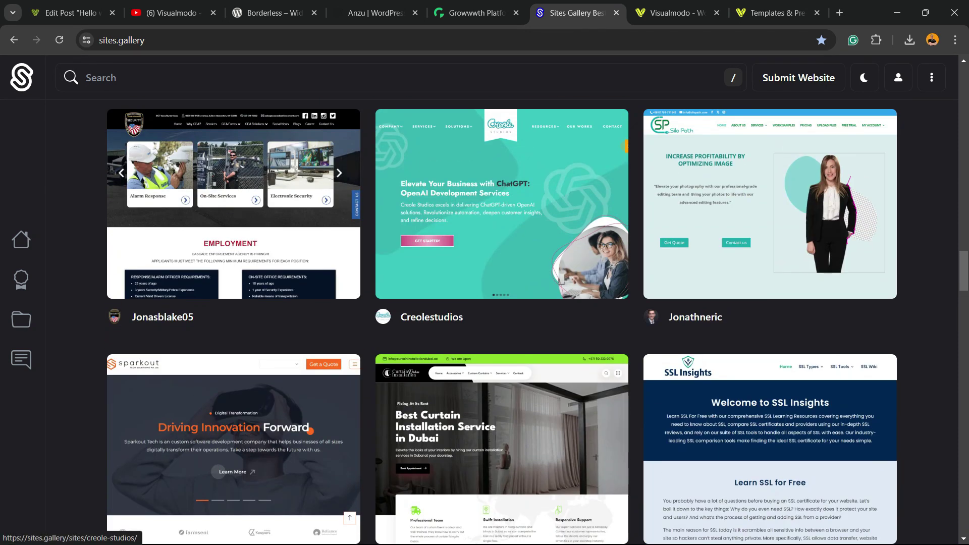
Step: Switch to the Visualmodo homepage and look over its WordPress themes down to the pricing offer
{"action": "left_click", "coordinate": [677, 13]}
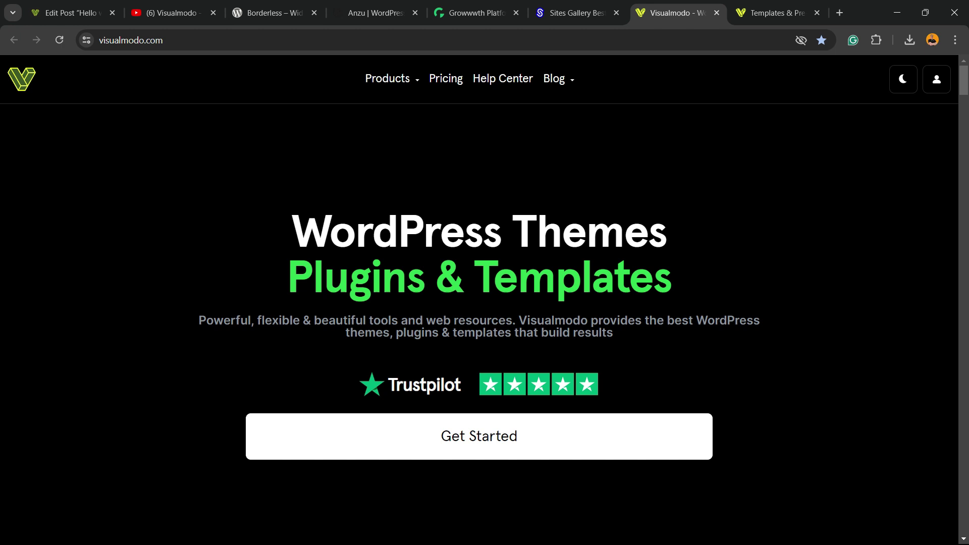
{"action": "scroll", "coordinate": [484, 303], "scroll_direction": "down", "scroll_amount": 3}
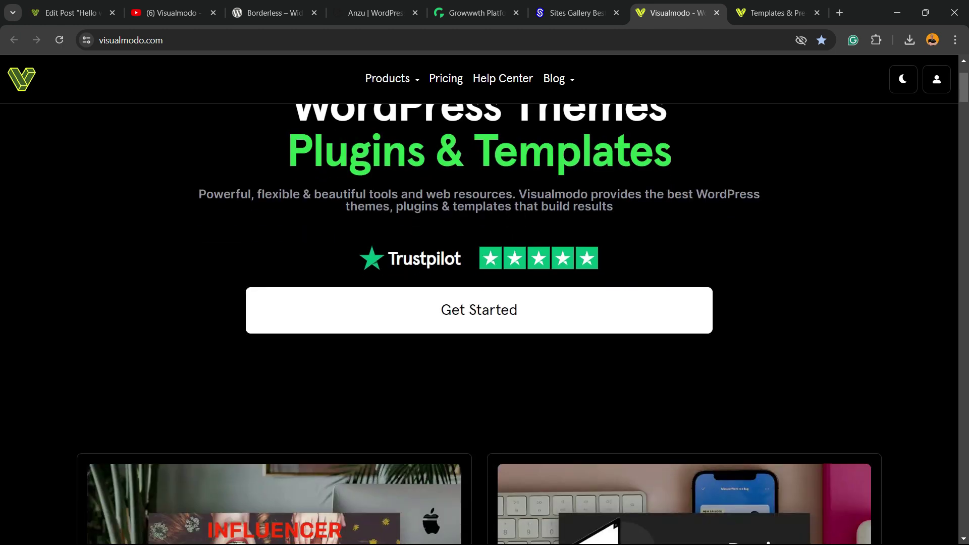
{"action": "scroll", "coordinate": [480, 324], "scroll_direction": "down", "scroll_amount": 10}
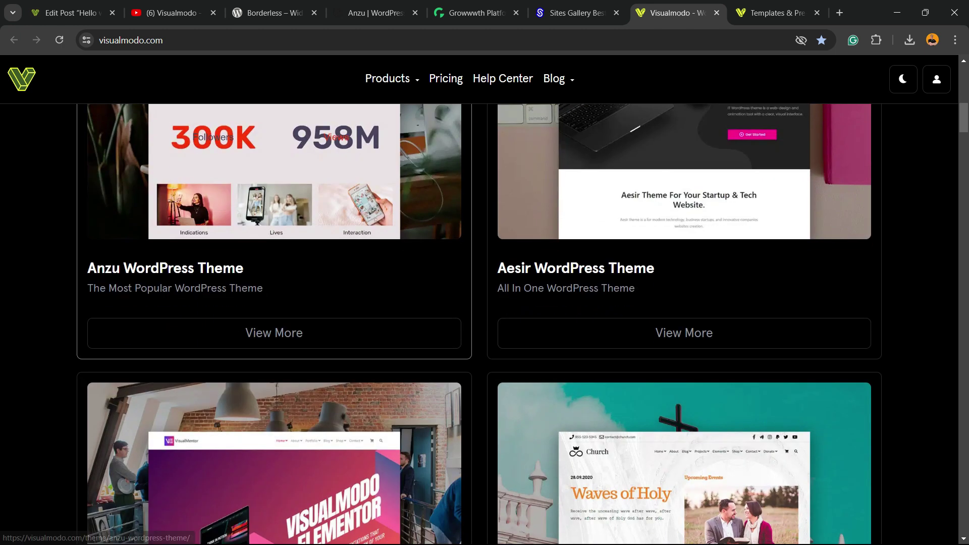
{"action": "scroll", "coordinate": [273, 228], "scroll_direction": "down", "scroll_amount": 10}
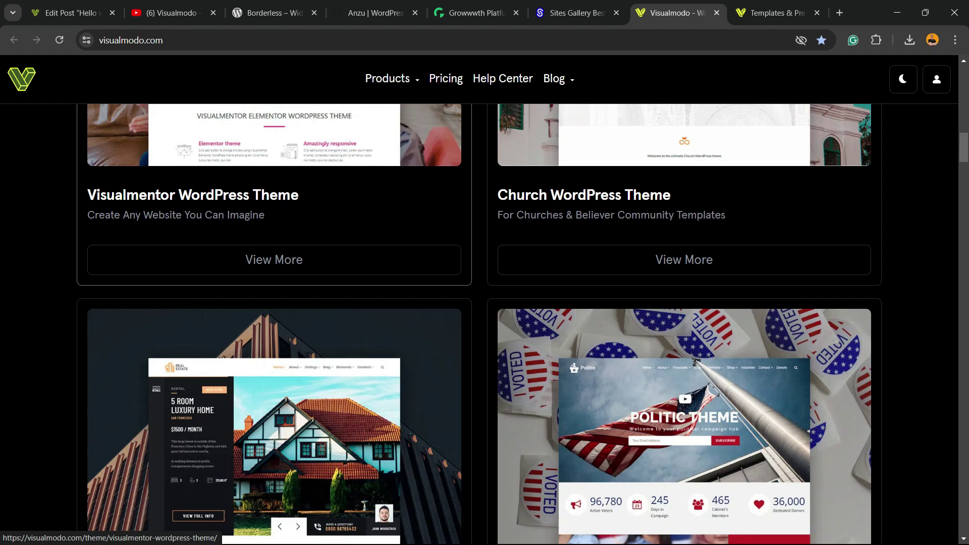
{"action": "scroll", "coordinate": [480, 323], "scroll_direction": "down", "scroll_amount": 12}
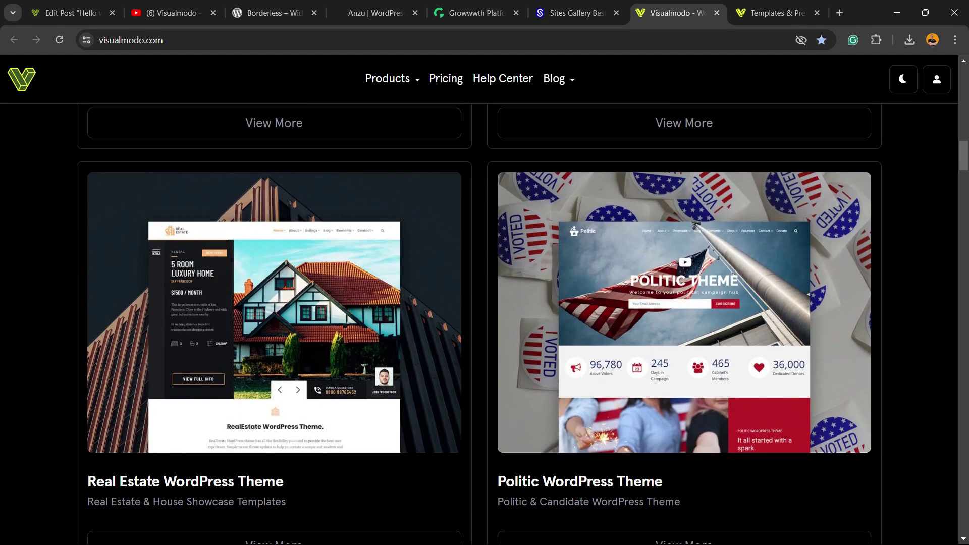
{"action": "scroll", "coordinate": [479, 323], "scroll_direction": "down", "scroll_amount": 12}
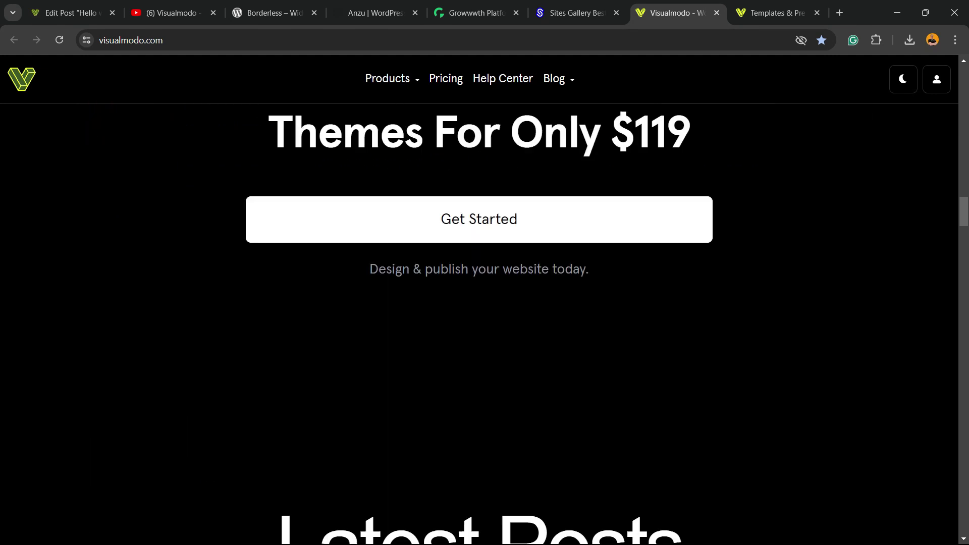
Step: Switch to the Visualmodo Templates Library page and browse its ready-made website templates
{"action": "key", "text": "ctrl+Tab"}
{"action": "scroll", "coordinate": [479, 323], "scroll_direction": "down", "scroll_amount": 9}
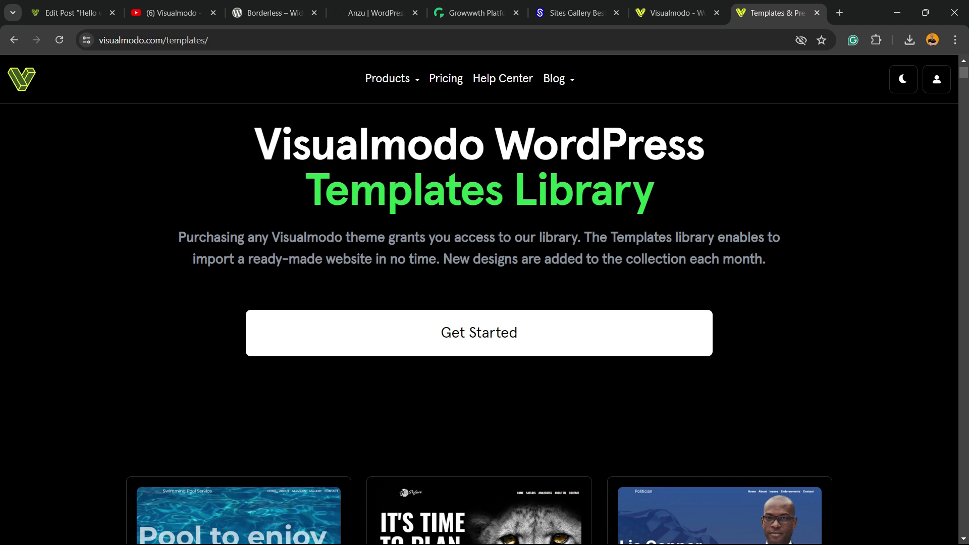
{"action": "scroll", "coordinate": [480, 323], "scroll_direction": "down", "scroll_amount": 15}
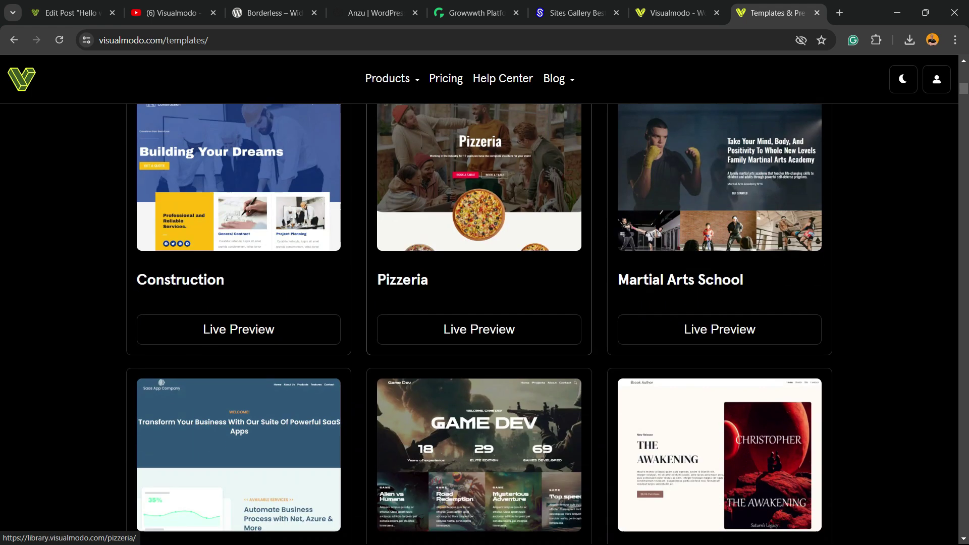
{"action": "scroll", "coordinate": [480, 323], "scroll_direction": "down", "scroll_amount": 3}
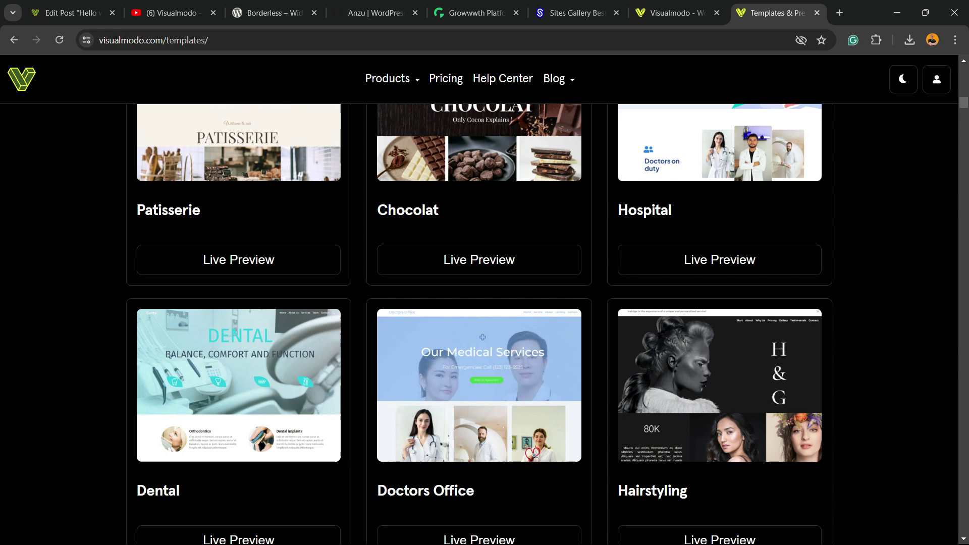
{"action": "scroll", "coordinate": [480, 323], "scroll_direction": "down", "scroll_amount": 5}
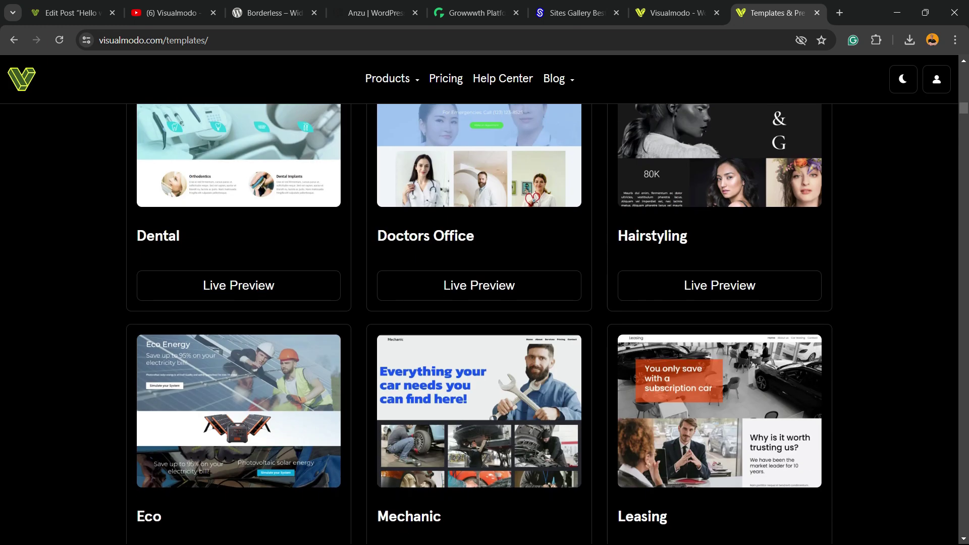
{"action": "scroll", "coordinate": [479, 323], "scroll_direction": "down", "scroll_amount": 12}
{"action": "scroll", "coordinate": [479, 323], "scroll_direction": "down", "scroll_amount": 15}
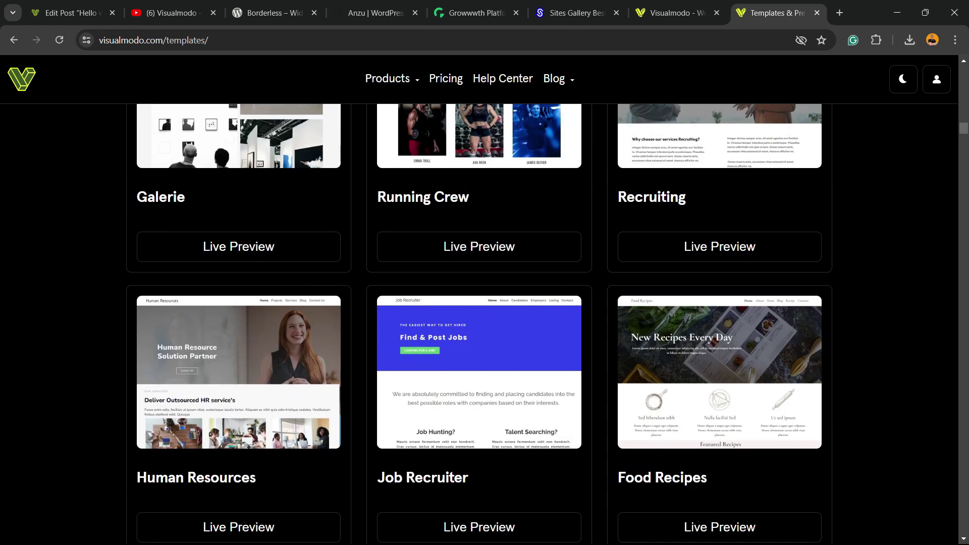
{"action": "scroll", "coordinate": [480, 323], "scroll_direction": "down", "scroll_amount": 2}
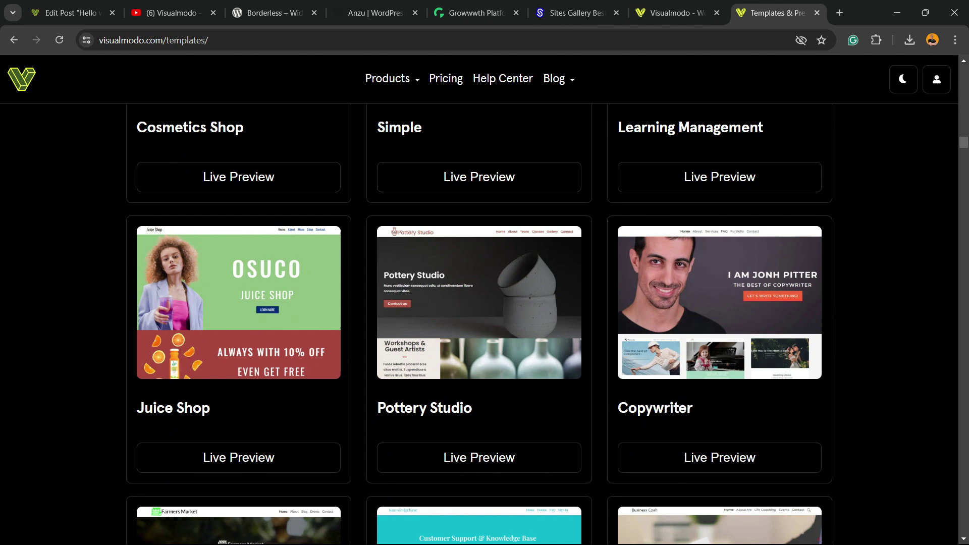
{"action": "scroll", "coordinate": [480, 323], "scroll_direction": "down", "scroll_amount": 2}
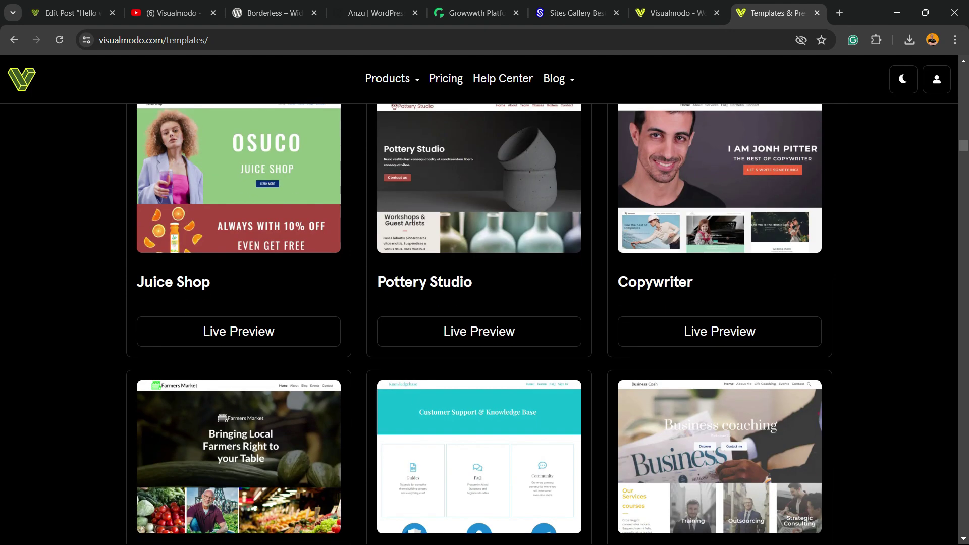